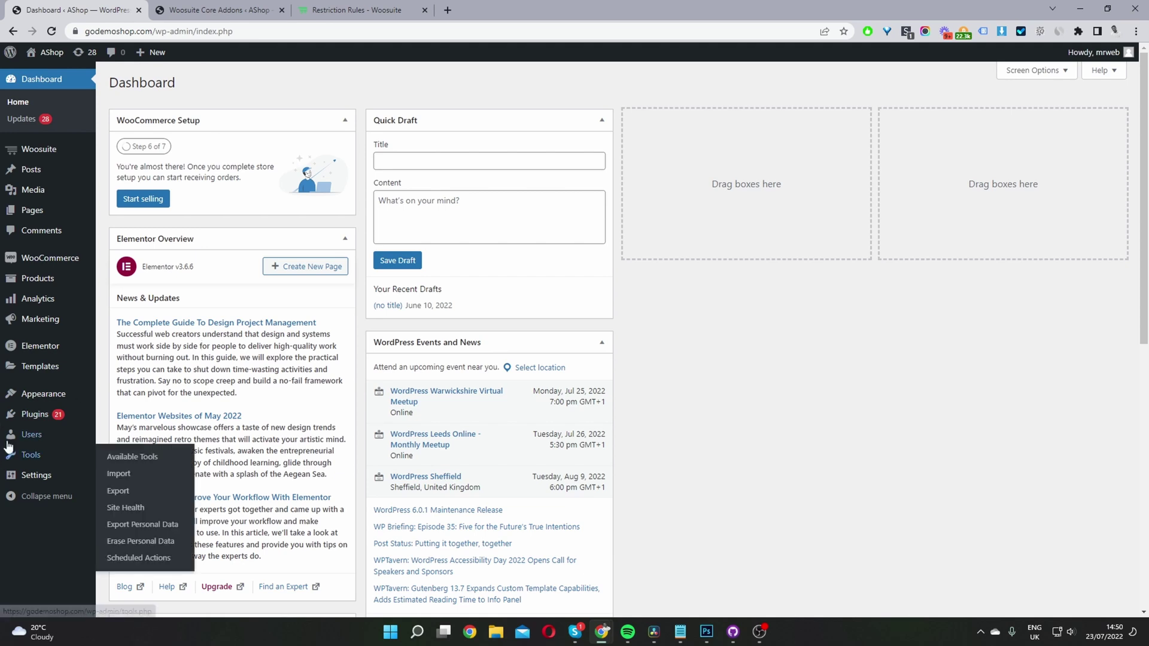
On the Woosuite Addons page, switch the Restriction Rules addon toggle to ON.
mouse_move(39, 417)
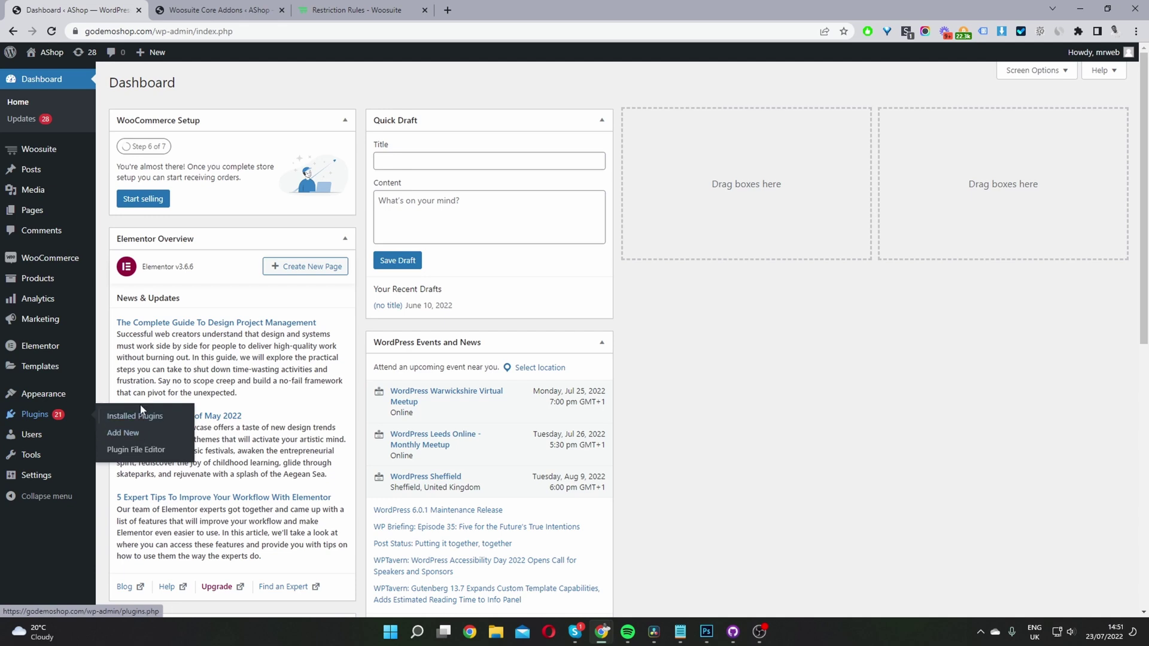
mouse_move(59, 153)
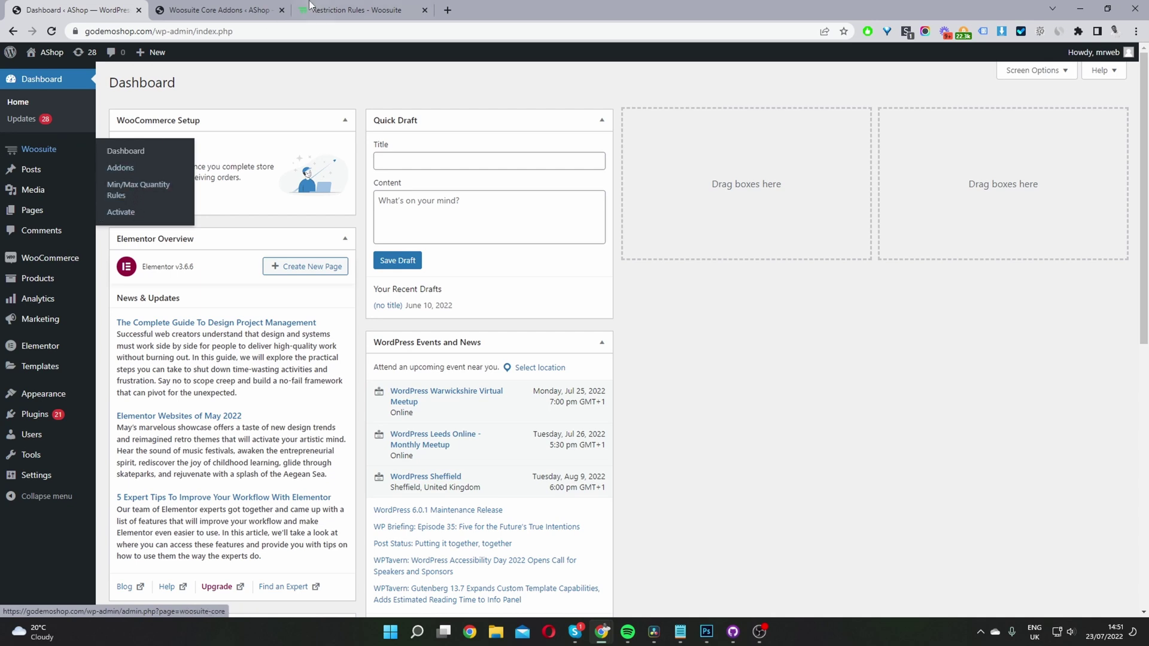
click(227, 9)
scroll(848, 338, down, 2)
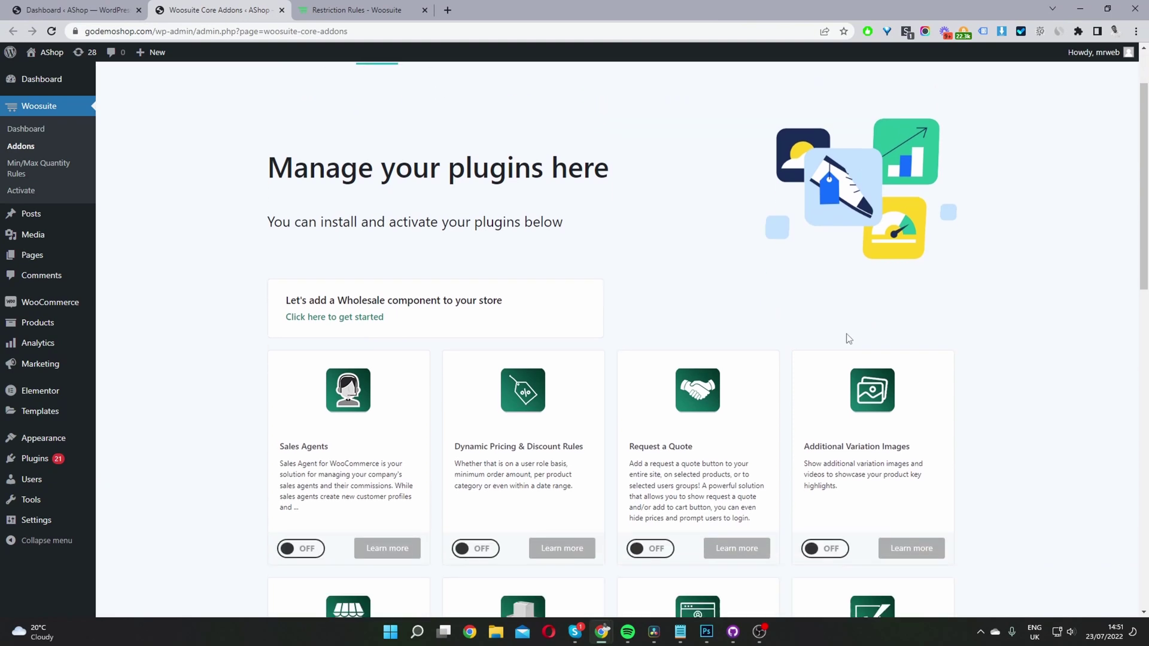
scroll(849, 338, down, 5)
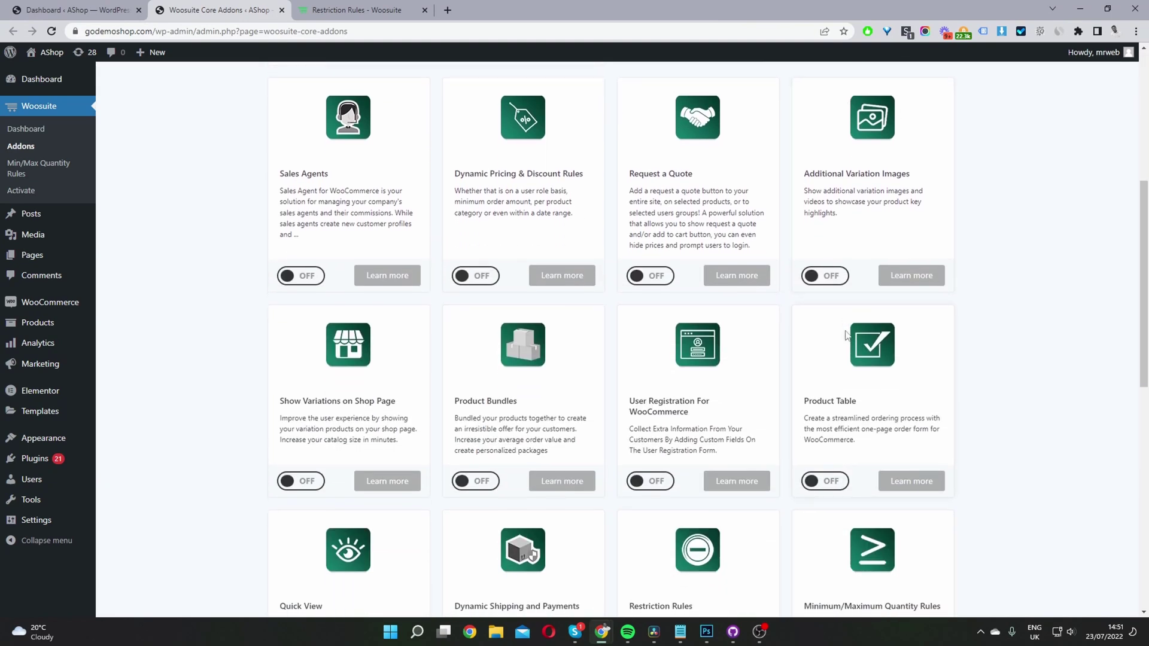
scroll(847, 335, down, 6)
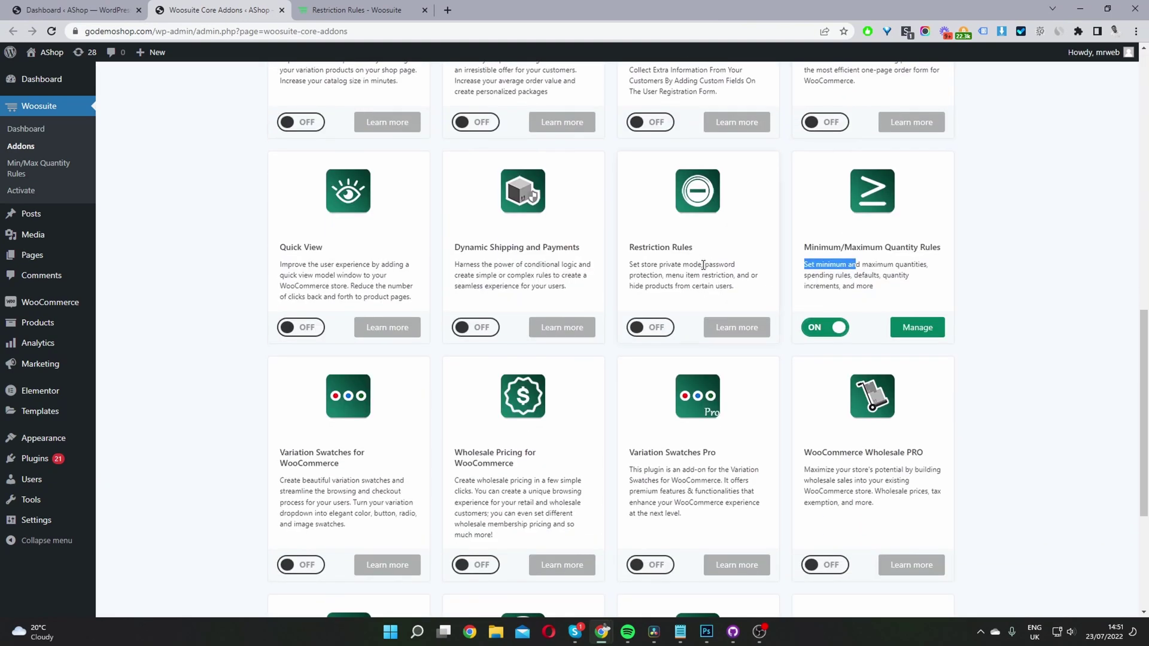
click(704, 264)
drag(679, 247, 642, 245)
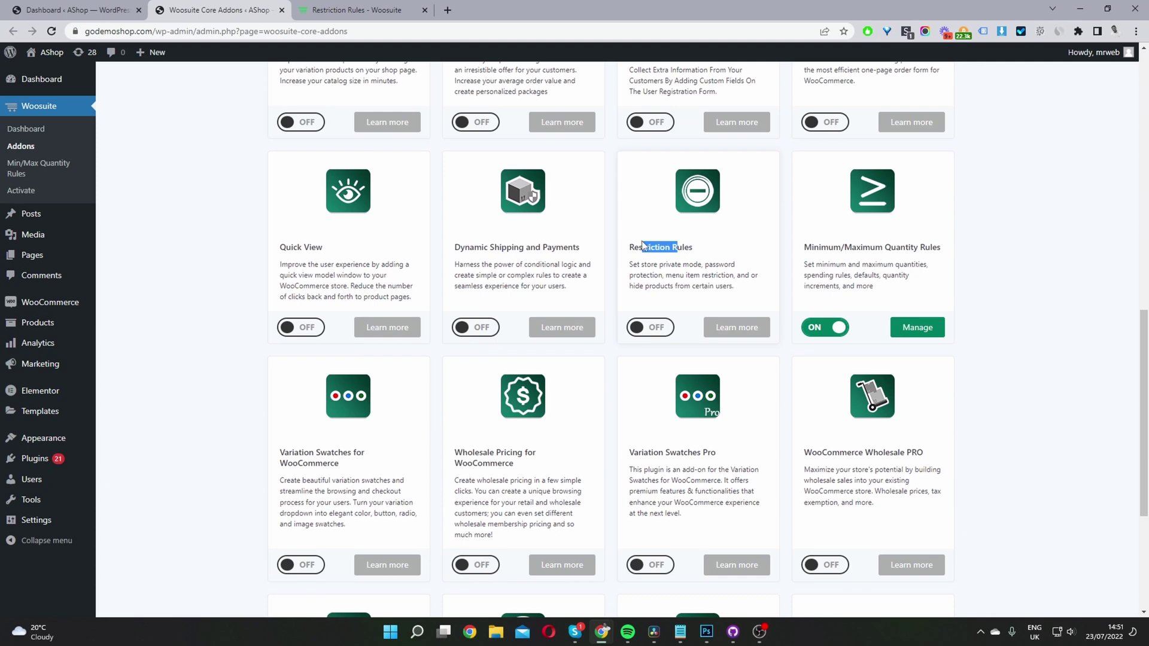
click(654, 335)
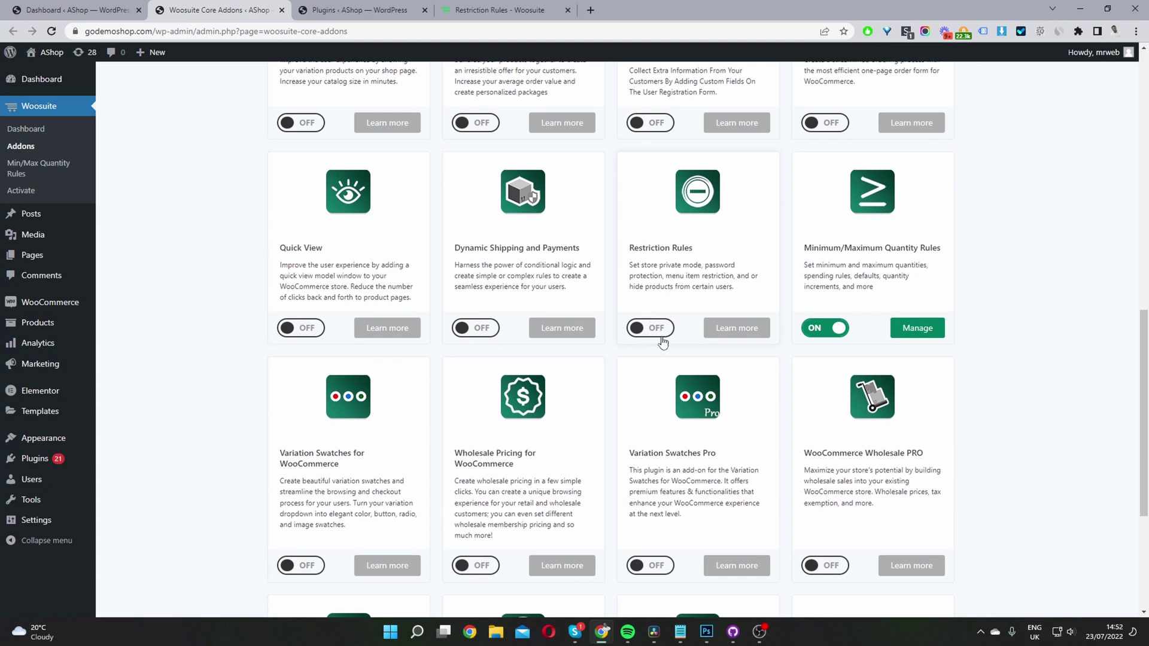
click(660, 334)
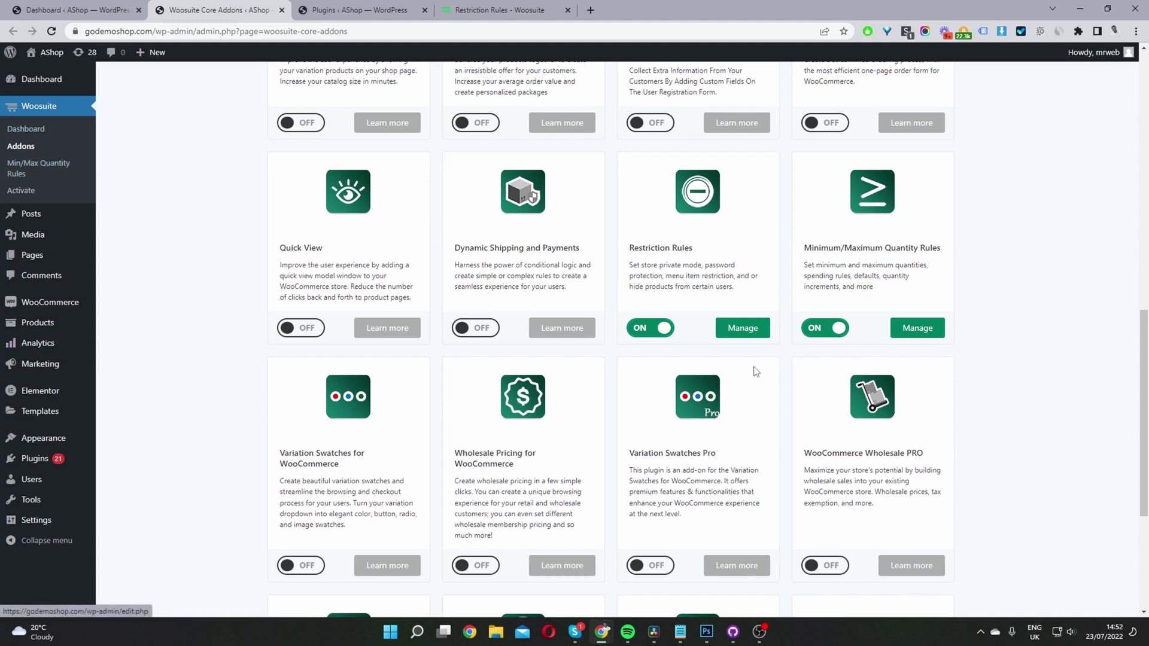
Open the Restriction Rules settings, check the Beanie product in the store, then come back.
click(743, 332)
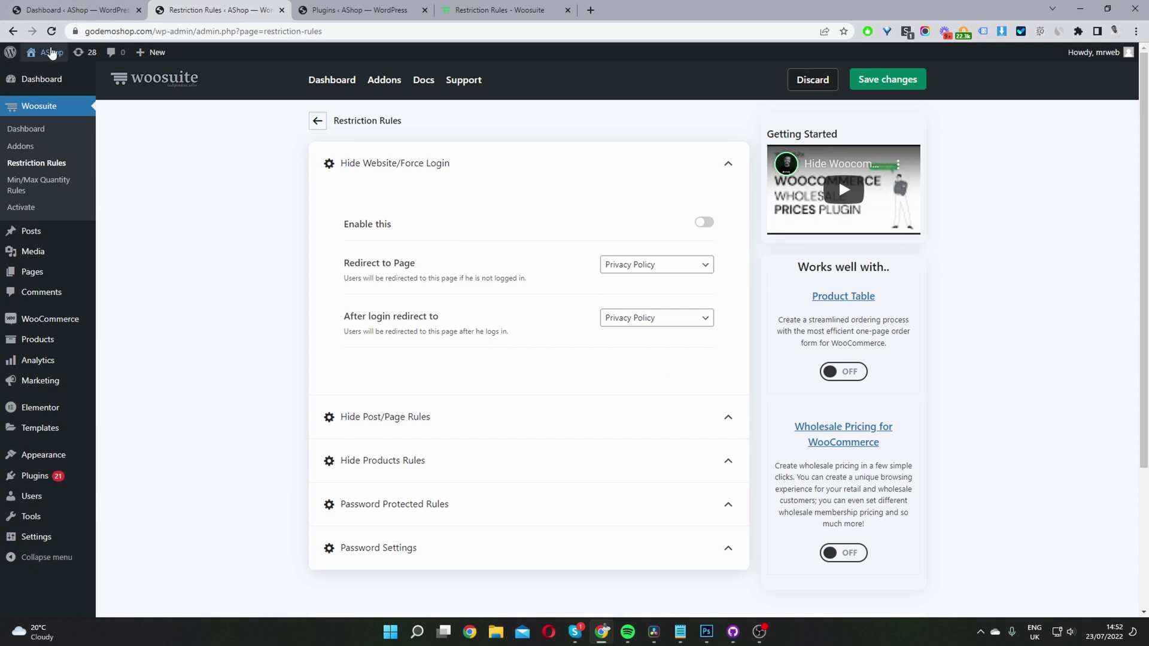
mouse_move(48, 54)
click(53, 90)
scroll(786, 208, down, 8)
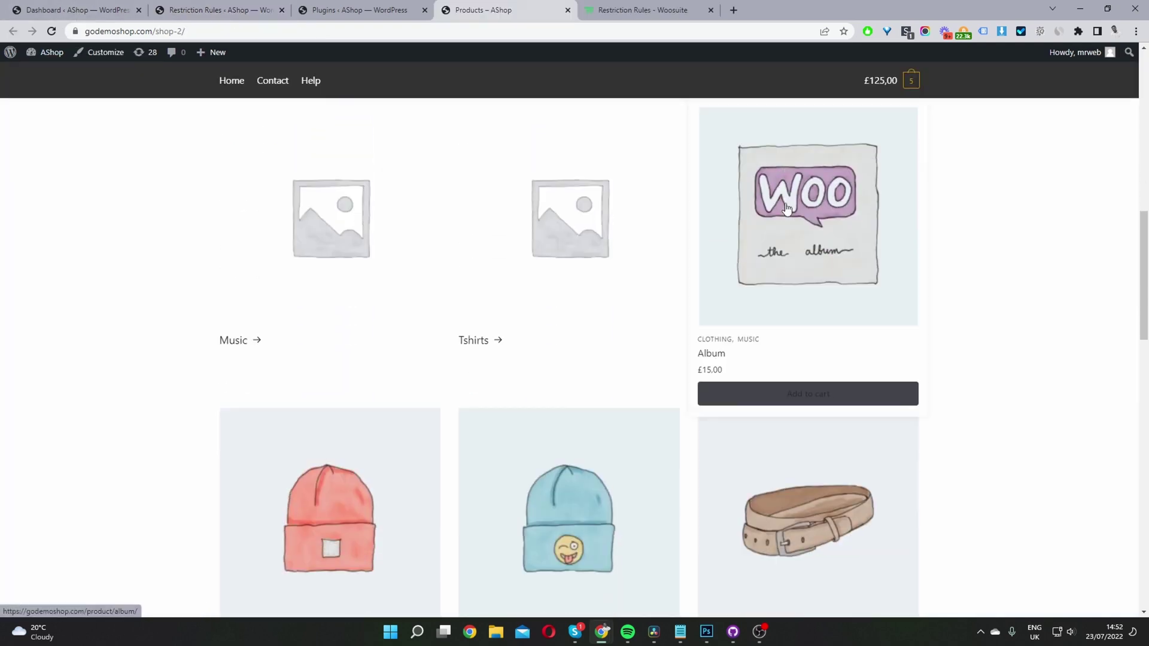
scroll(786, 209, down, 3)
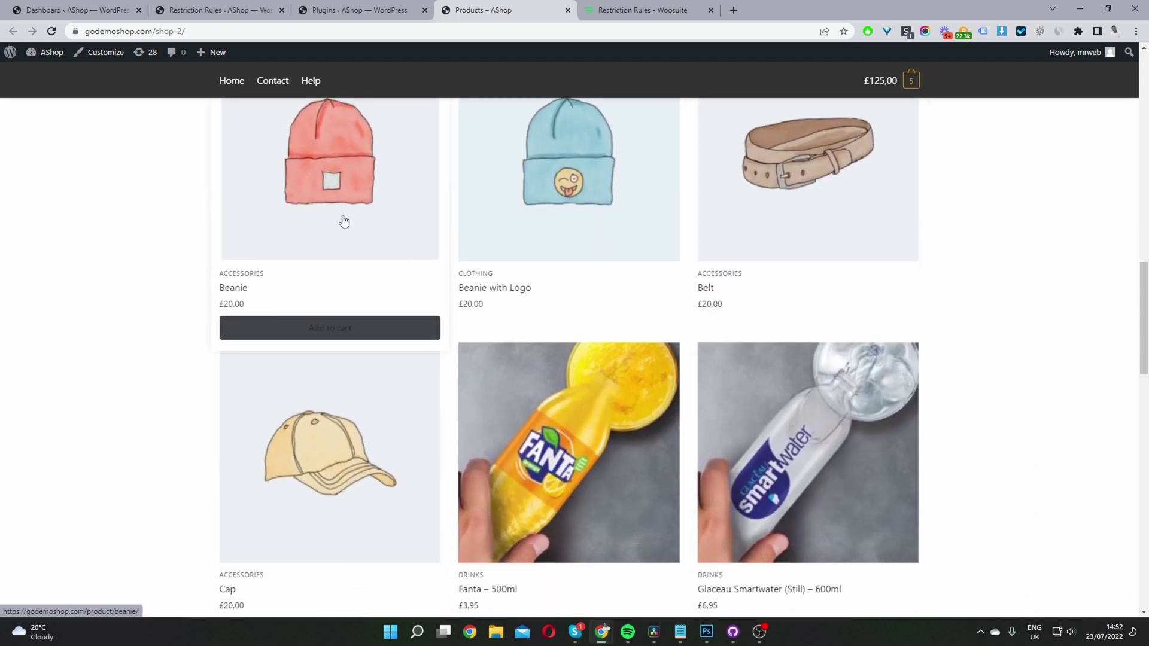
scroll(279, 273, up, 1)
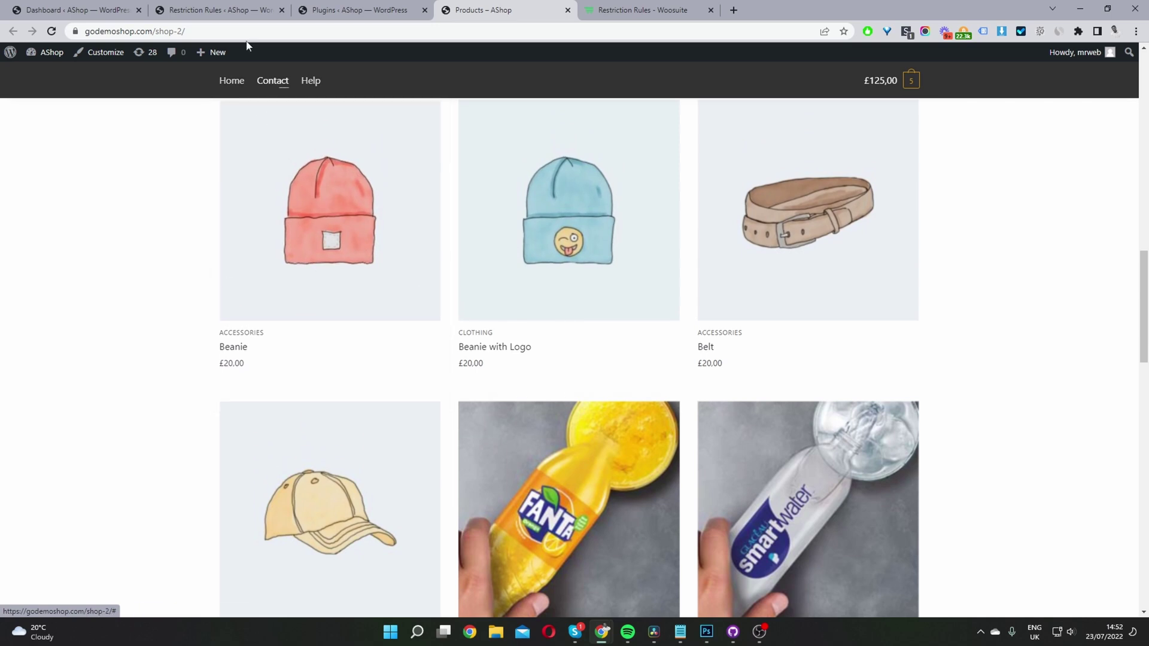
click(229, 7)
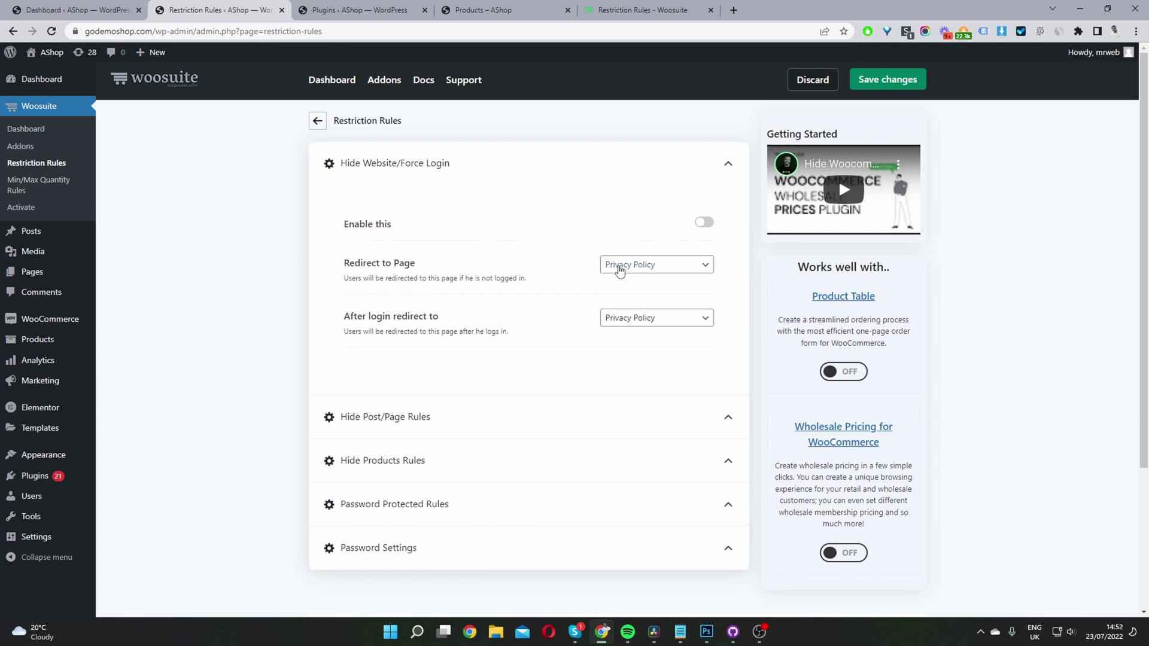
Expand Hide Products Rules, keep the audience at Everyone, and open the Filter By options.
scroll(616, 266, down, 1)
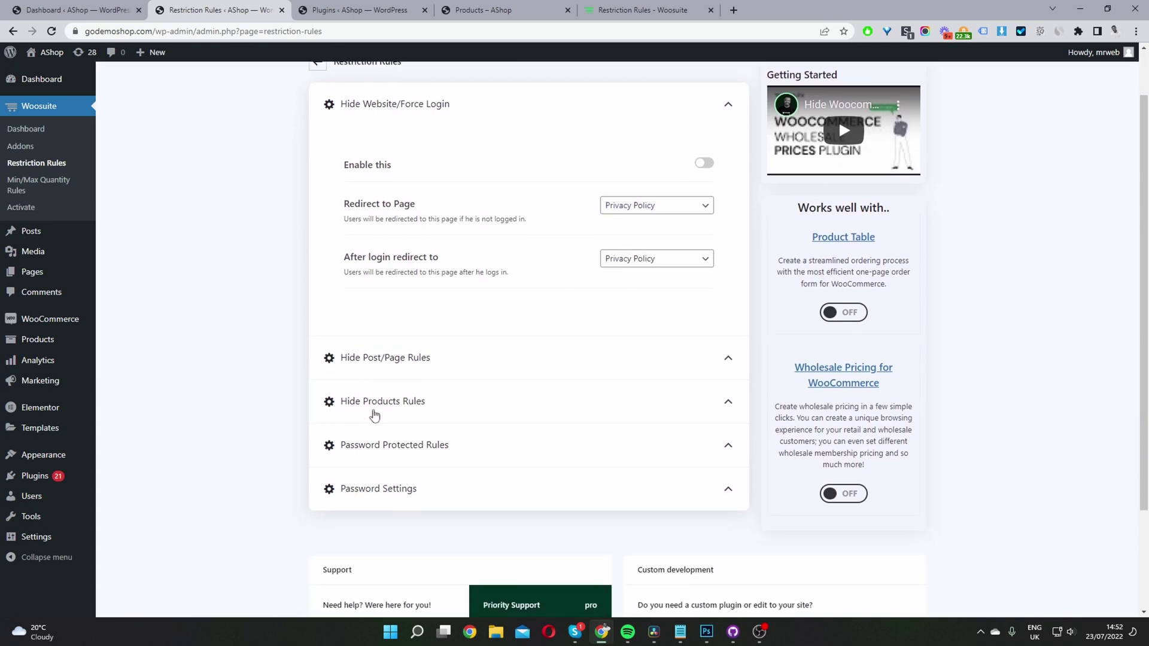
click(389, 411)
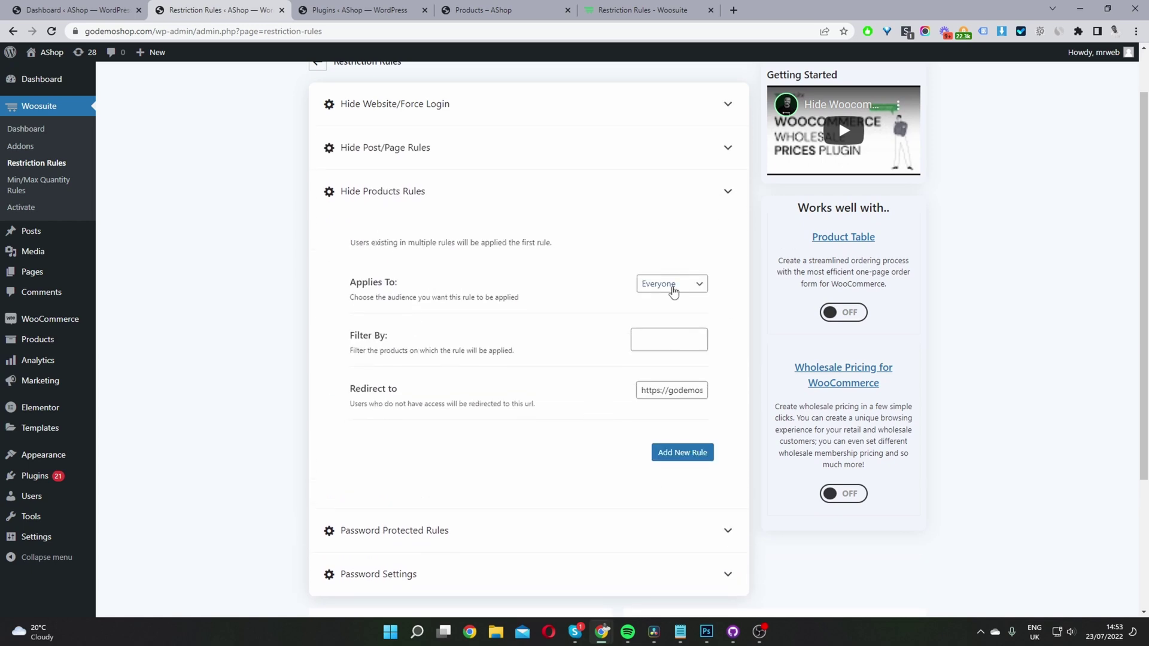
click(673, 290)
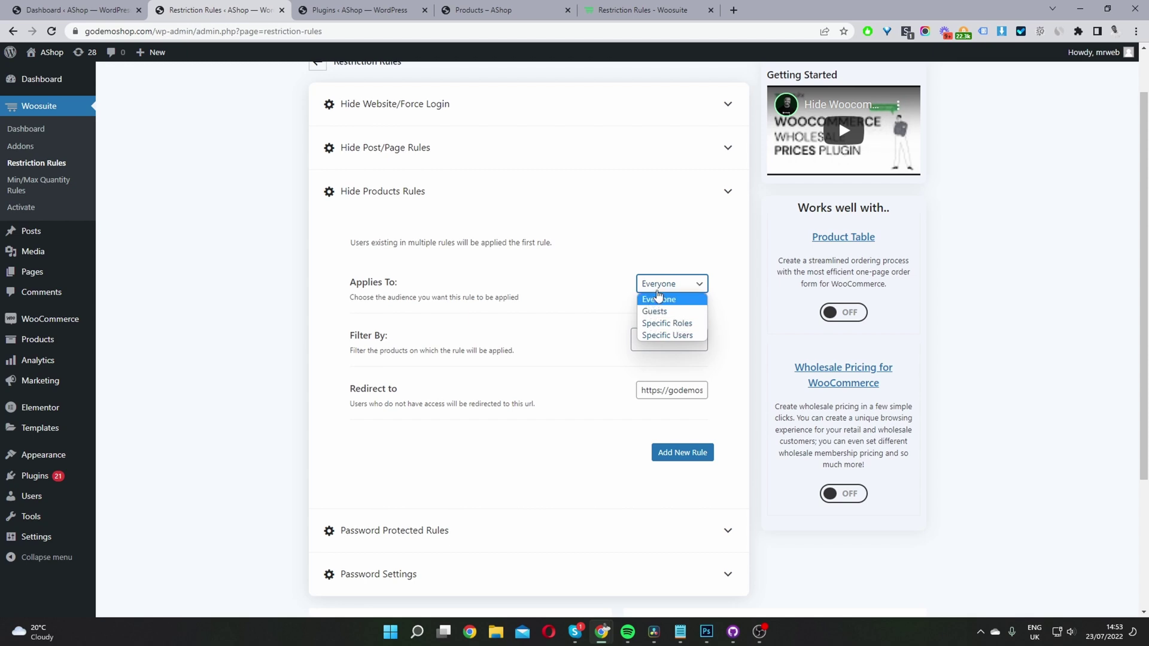
click(661, 299)
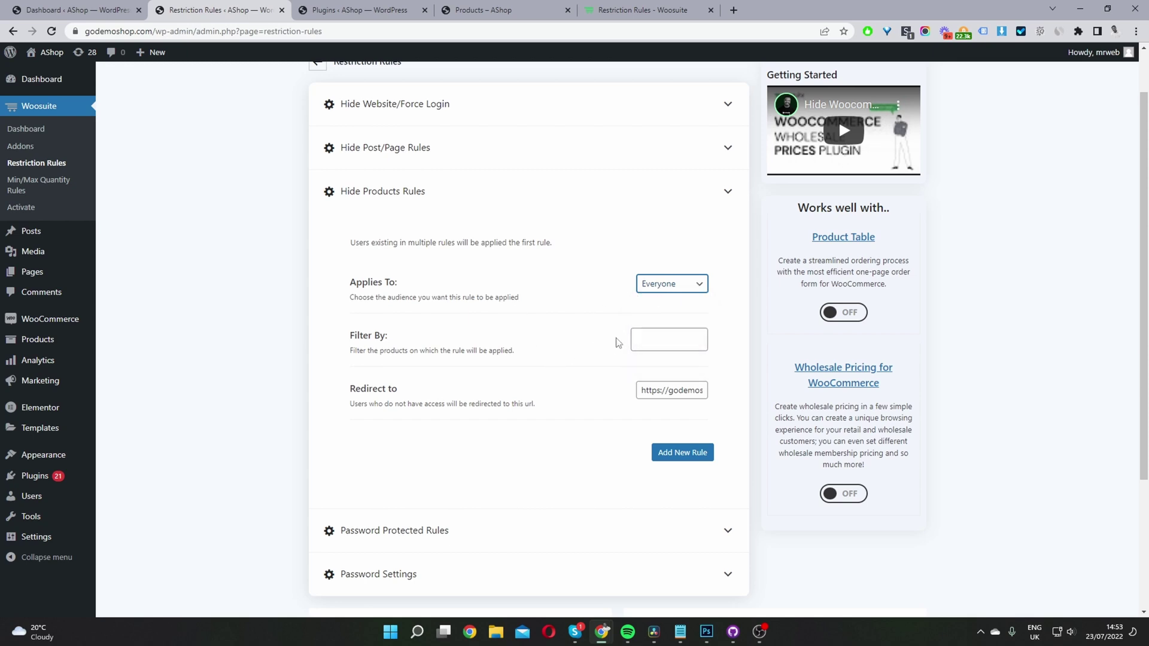
click(634, 346)
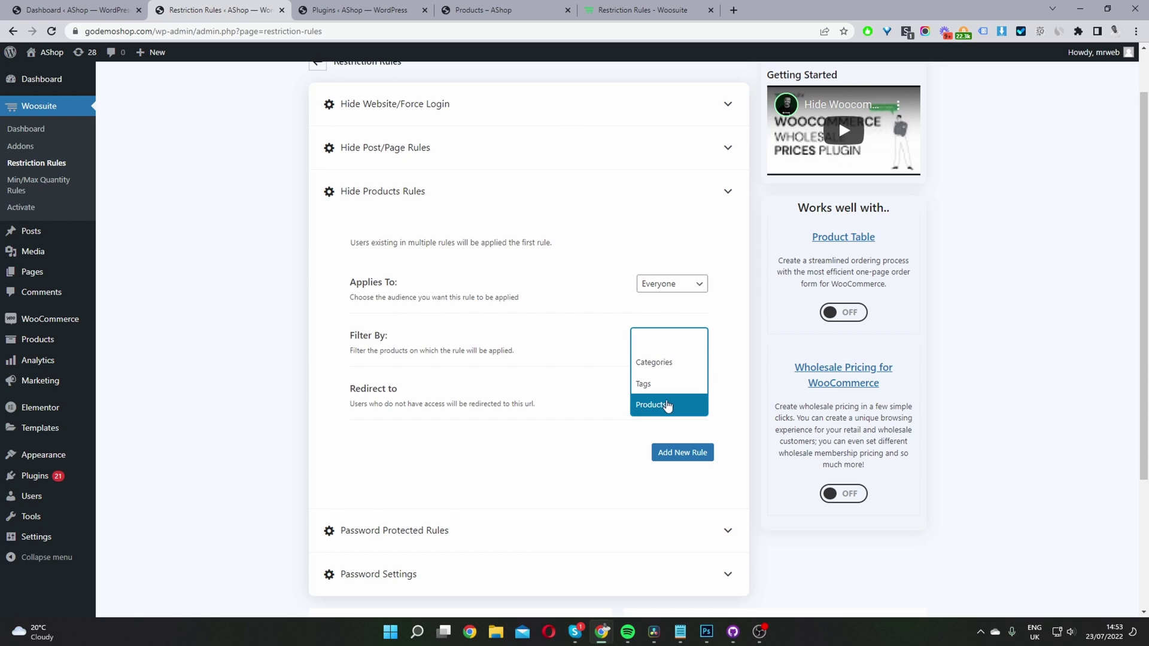
Filter the rule by Products, replacing Sansevieria Laurentii with Beanie.
click(668, 406)
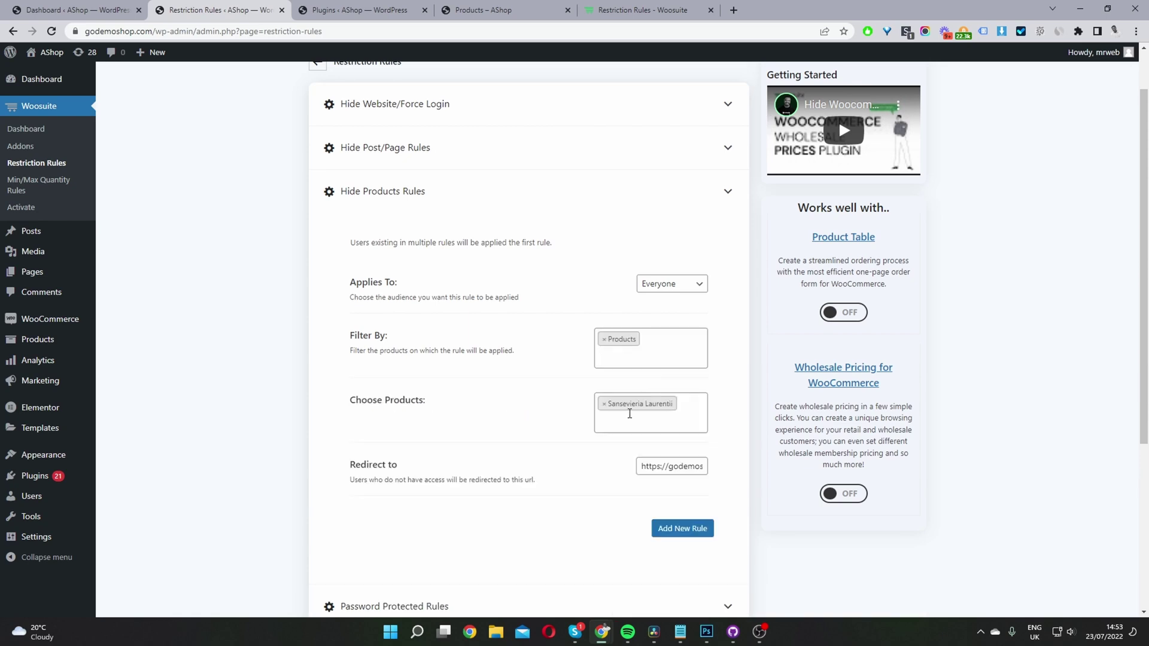
click(604, 404)
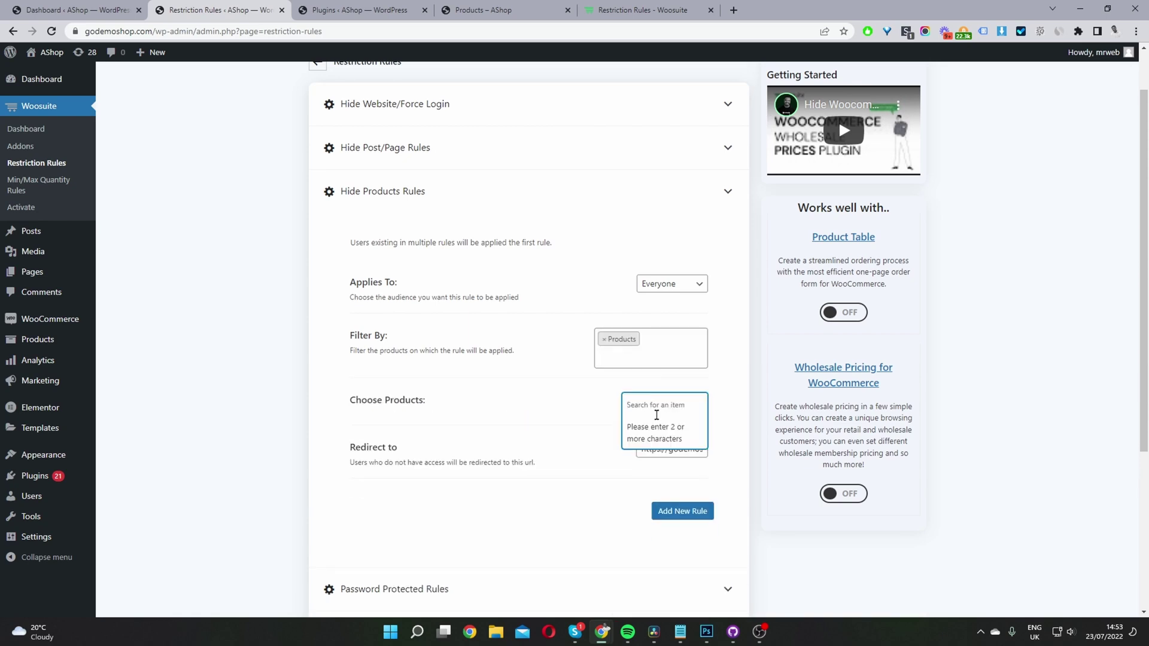
text(bean)
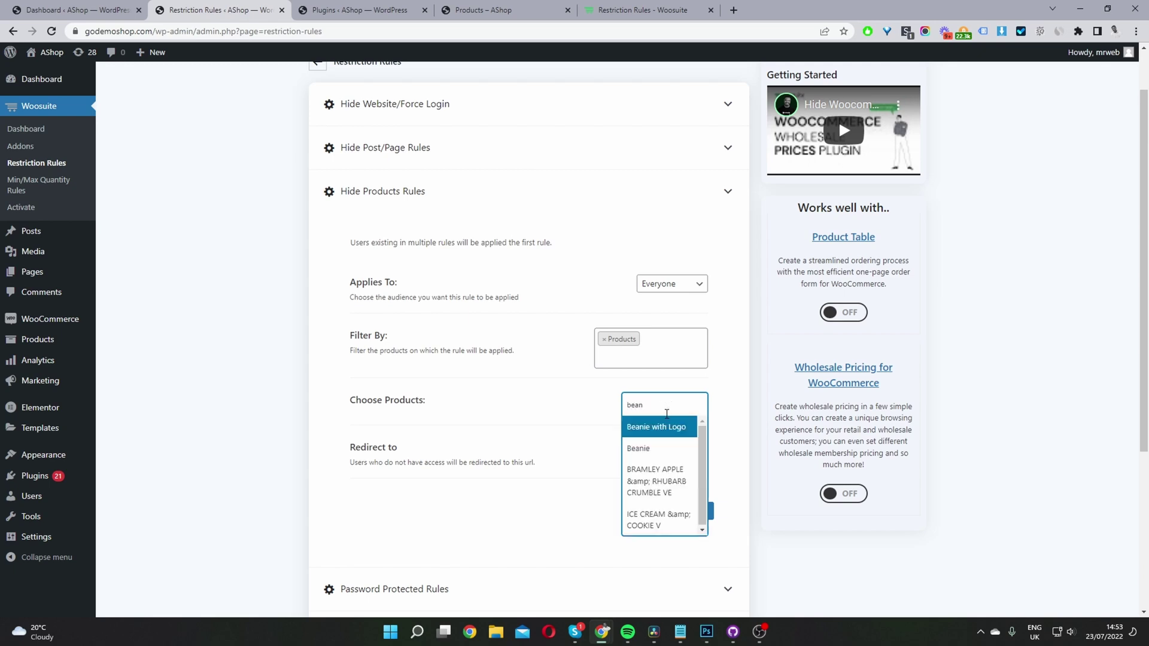
click(665, 429)
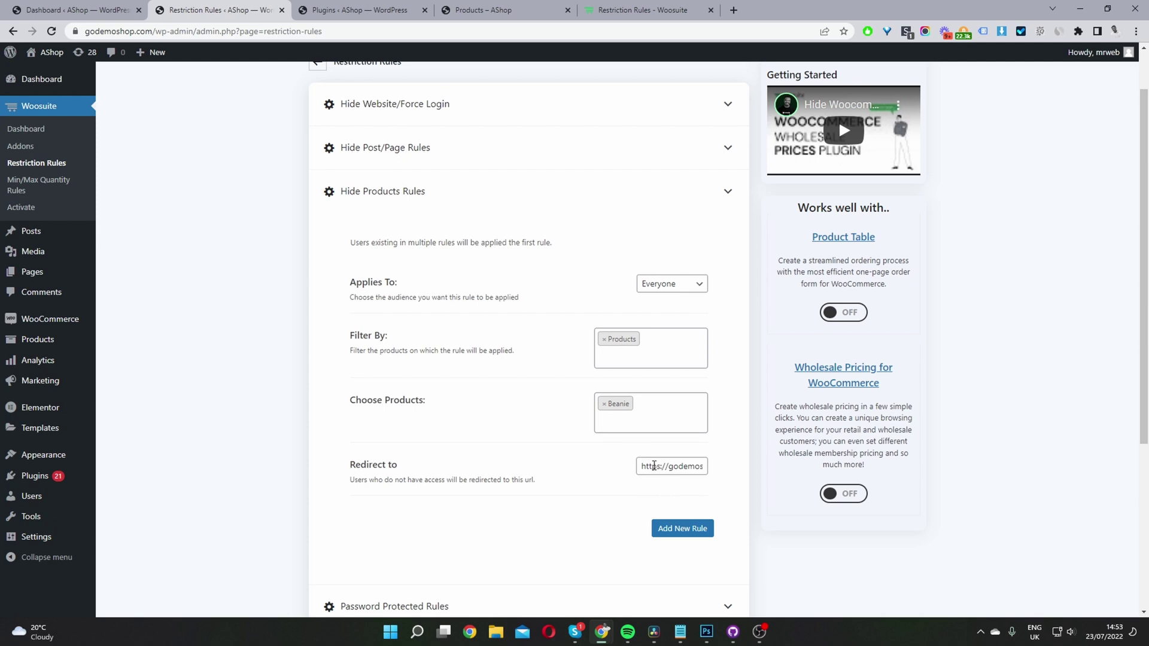
Clear the rule's Redirect to URL field so it is empty.
drag(646, 466, 729, 477)
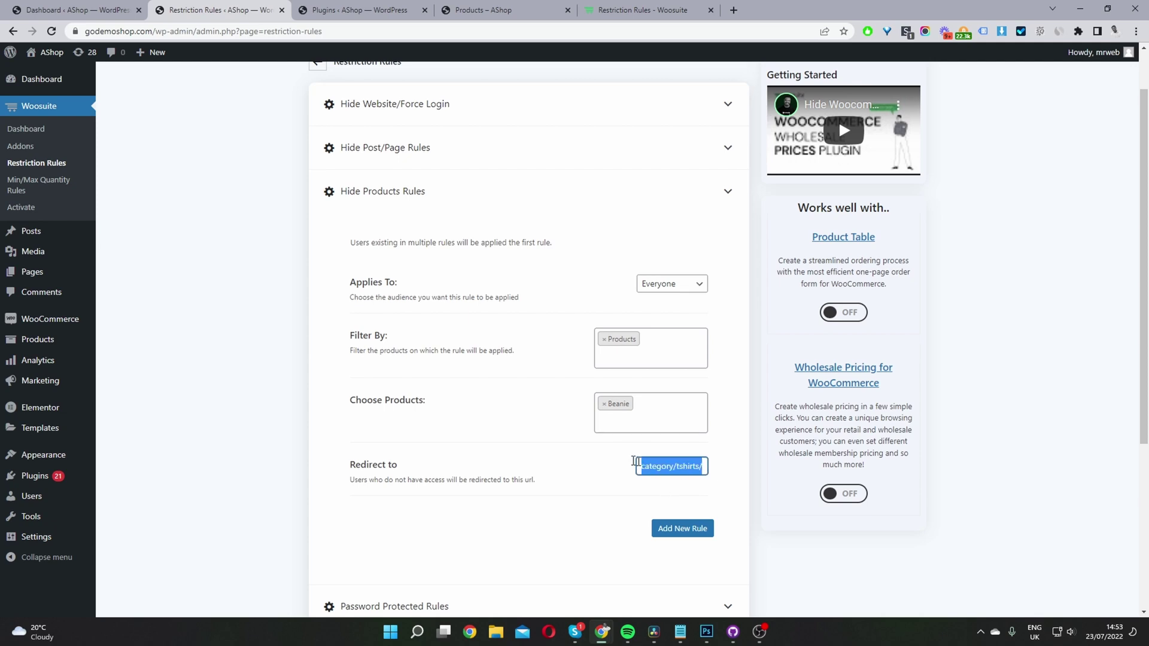
click(600, 469)
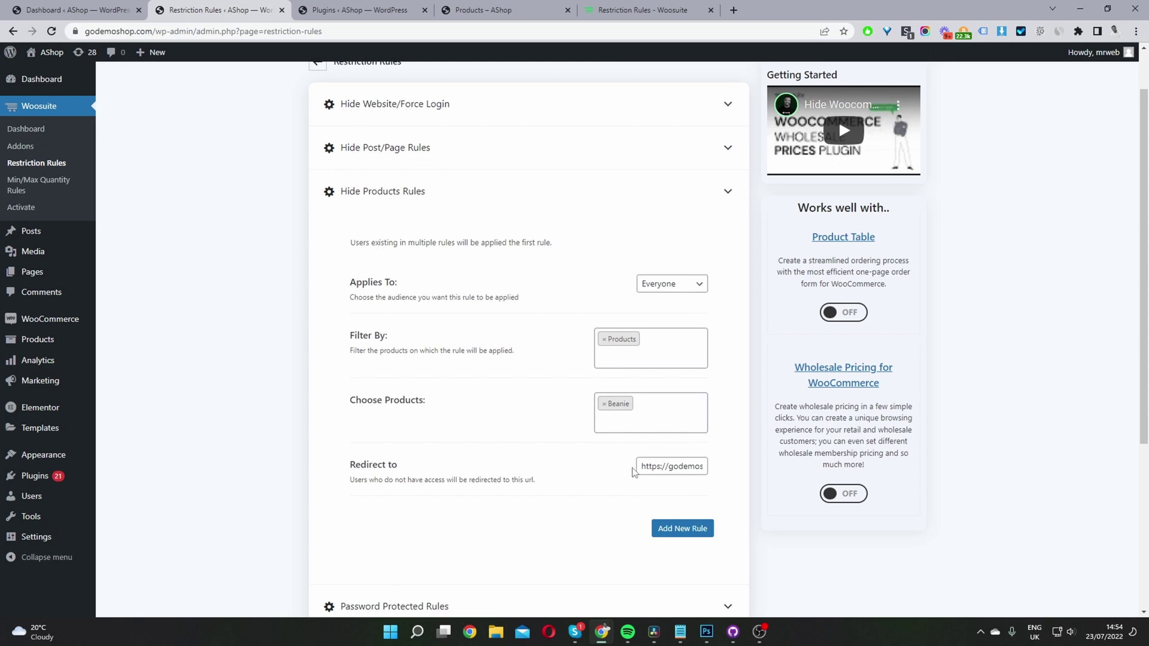
triple_click(658, 465)
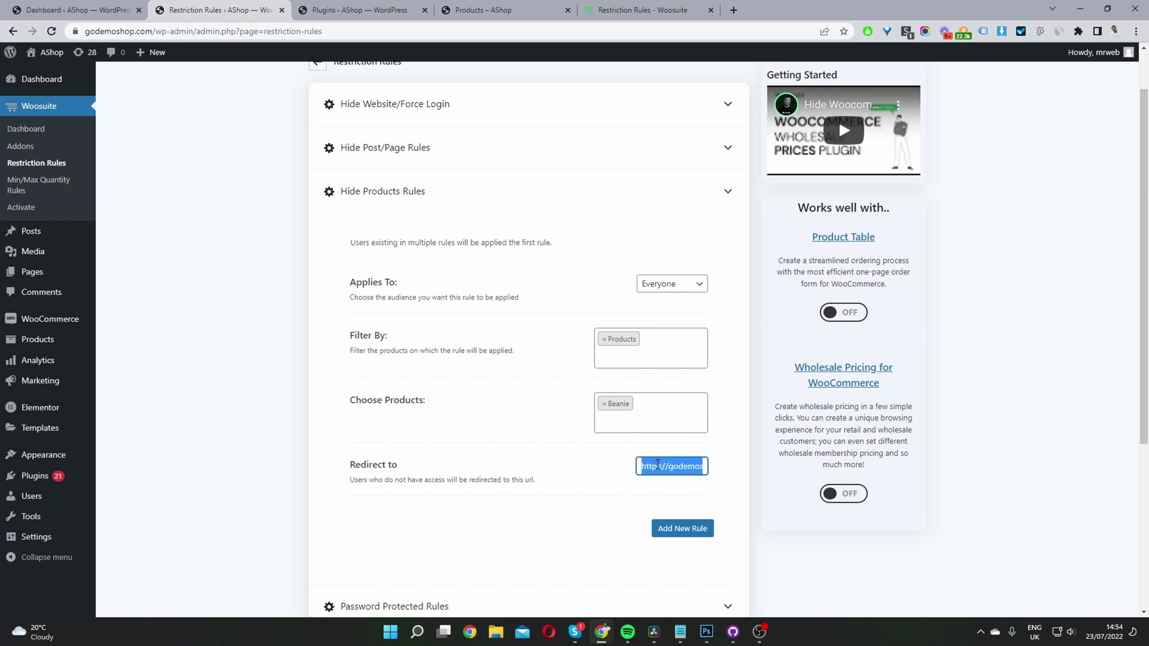
key(BackSpace)
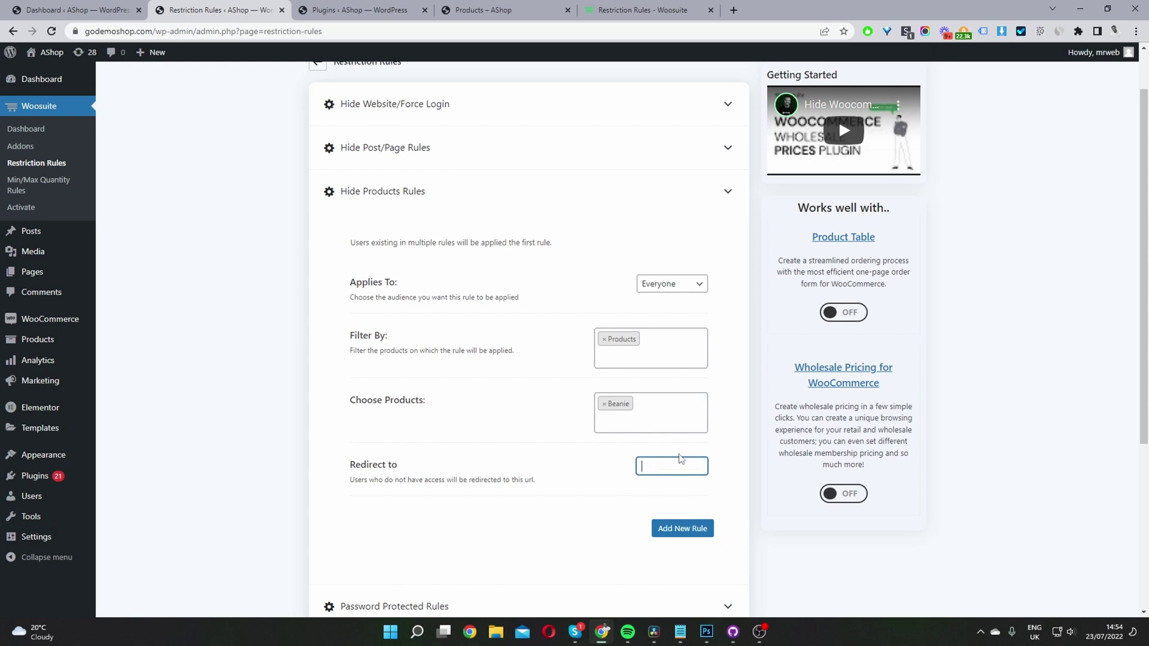
scroll(778, 269, up, 1)
Save the restriction settings and open the Beanie product page in a new tab.
click(879, 83)
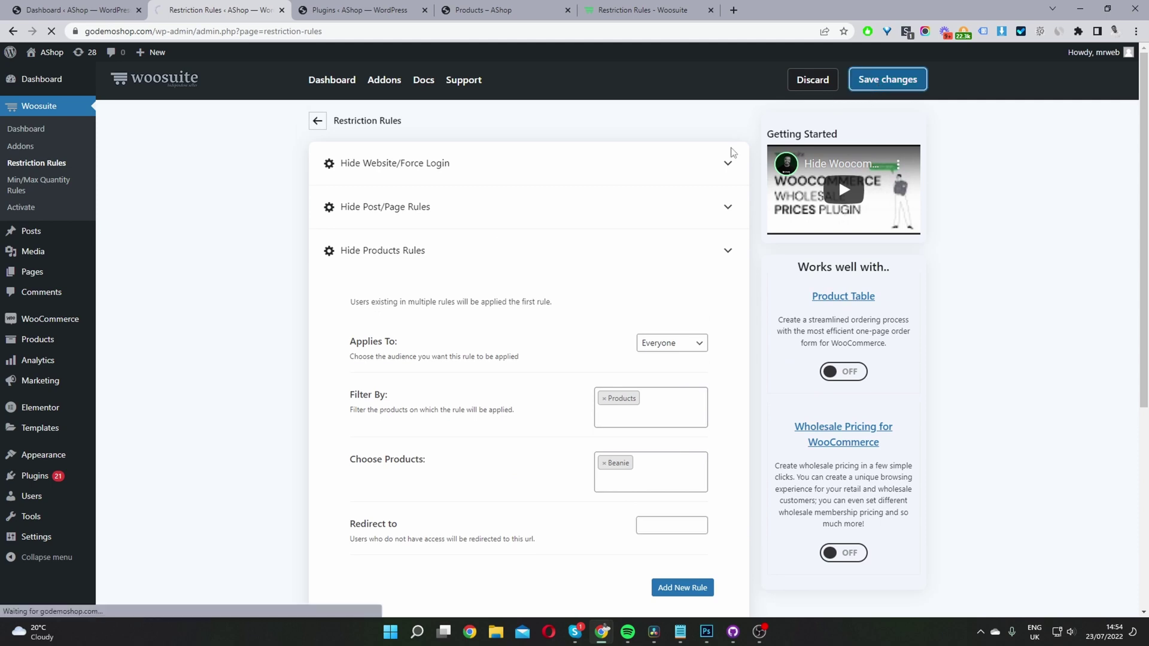
click(476, 8)
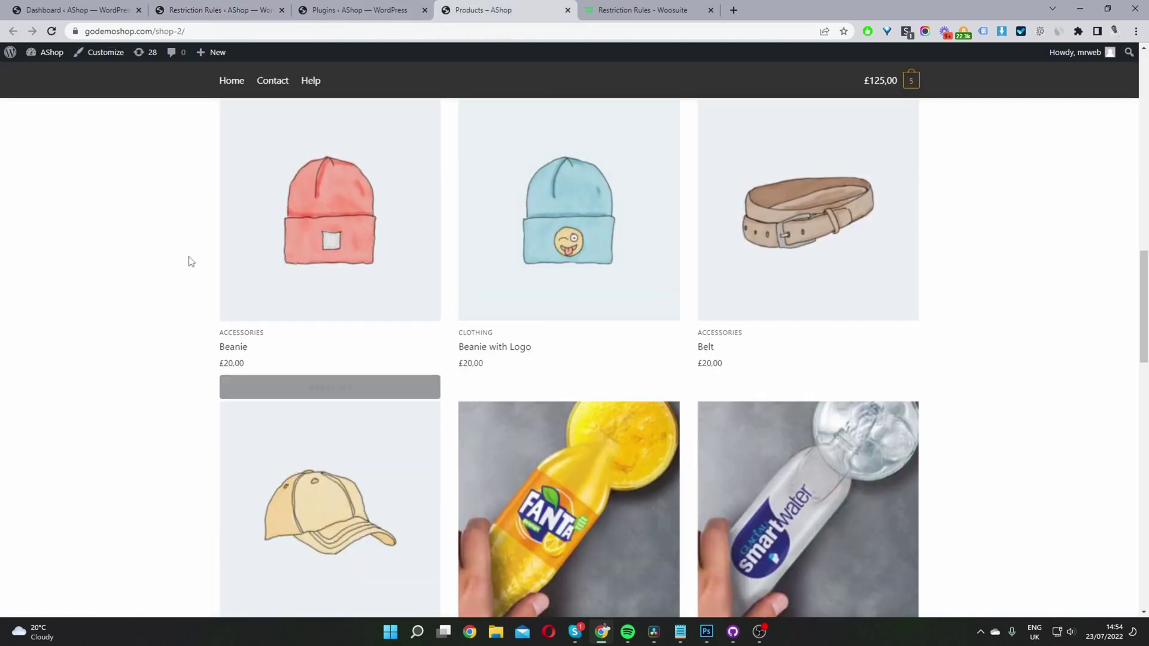
mouse_move(266, 403)
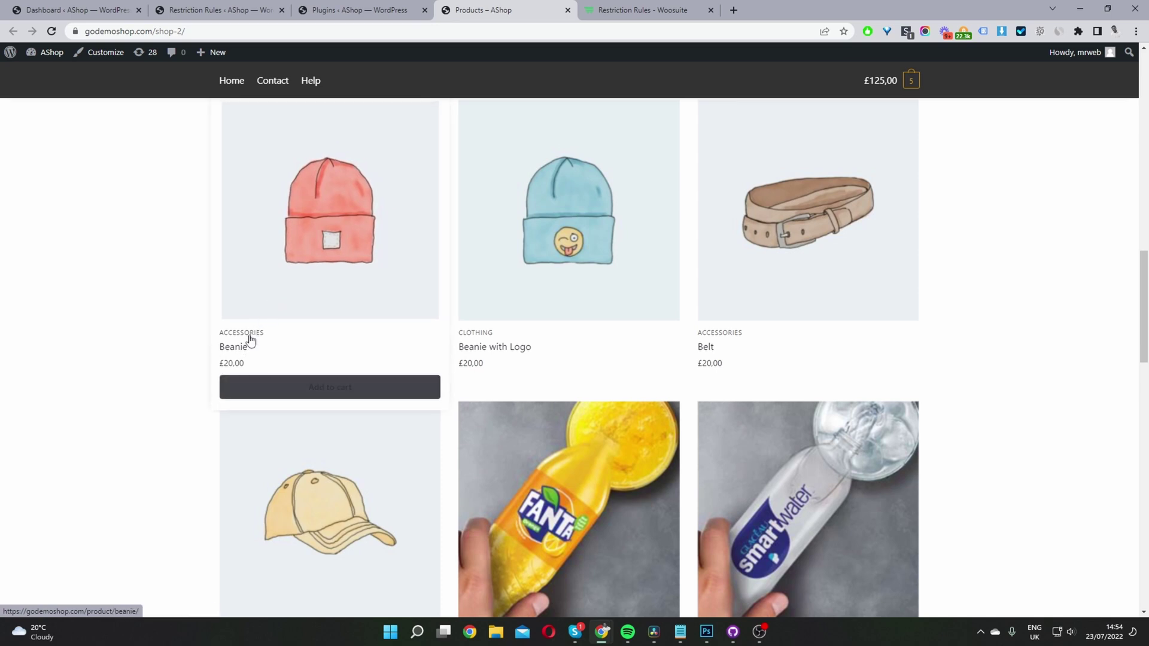
middle_click(239, 353)
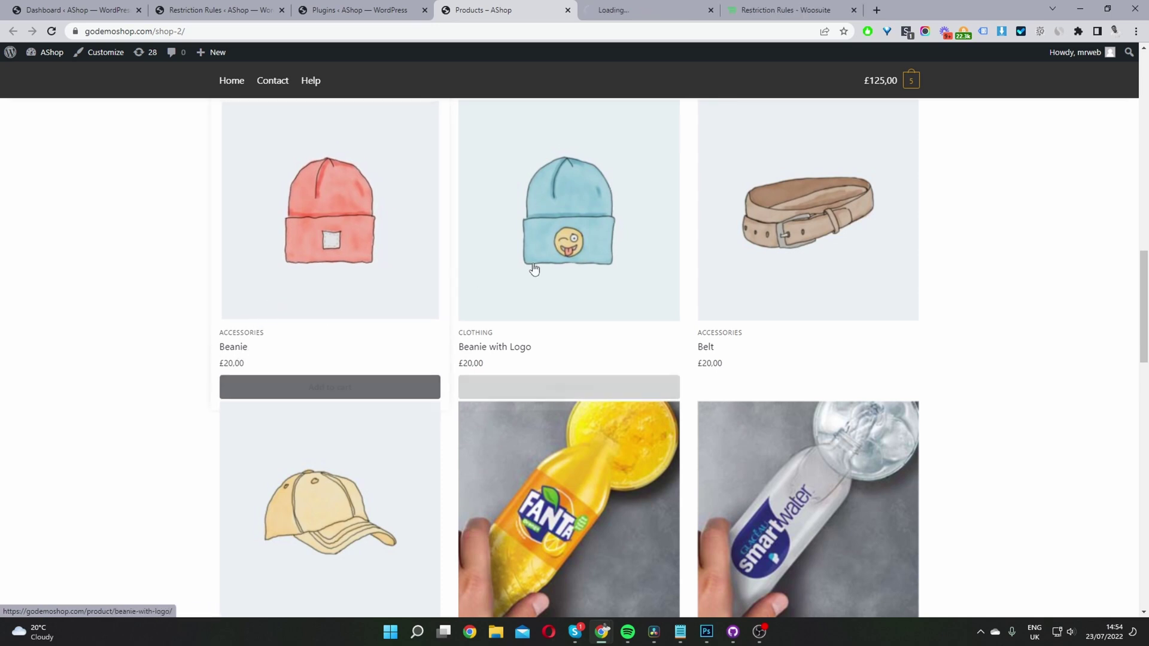
Reload the shop to confirm Beanie is gone, then view Beanie's 404 page.
mouse_move(721, 259)
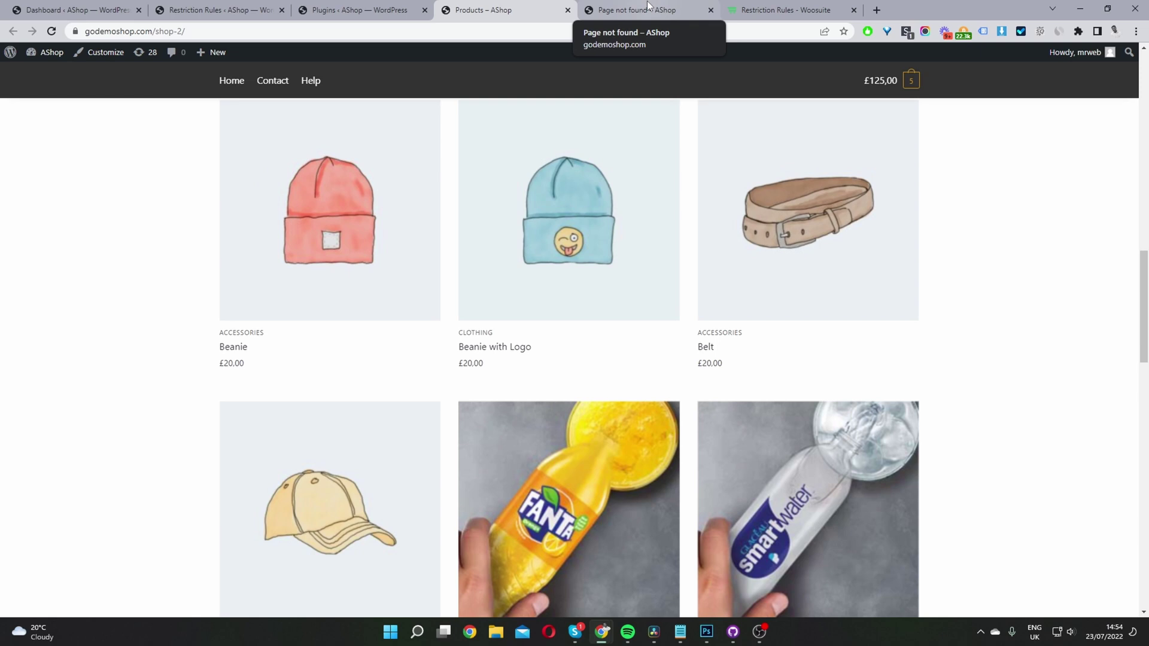
click(581, 406)
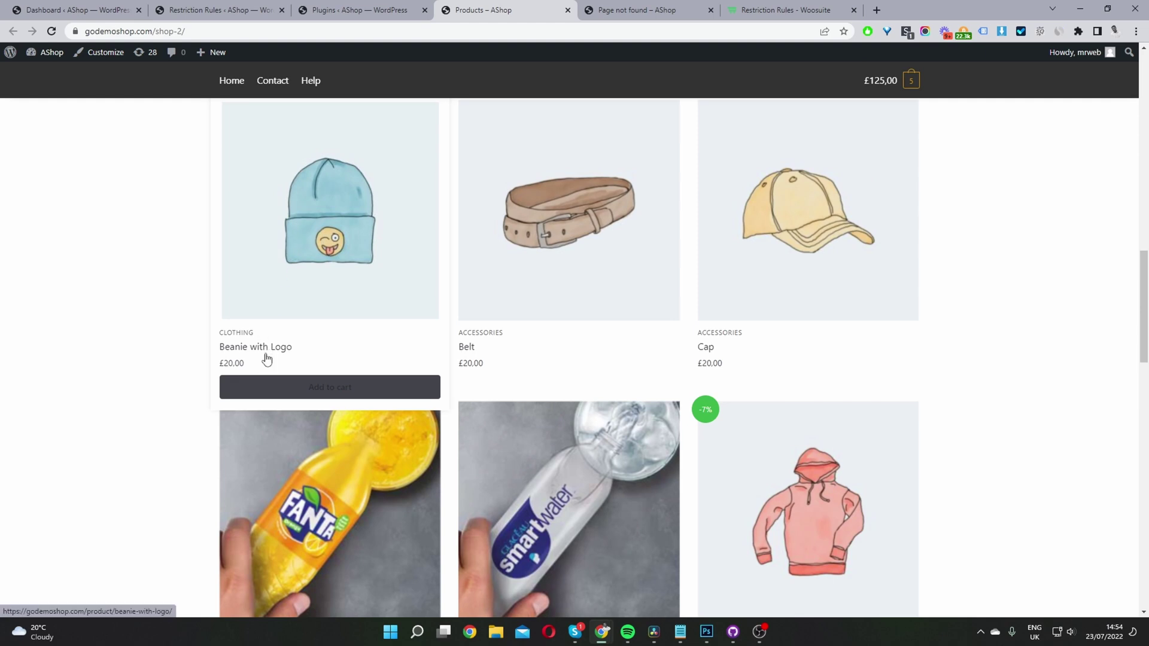
click(603, 10)
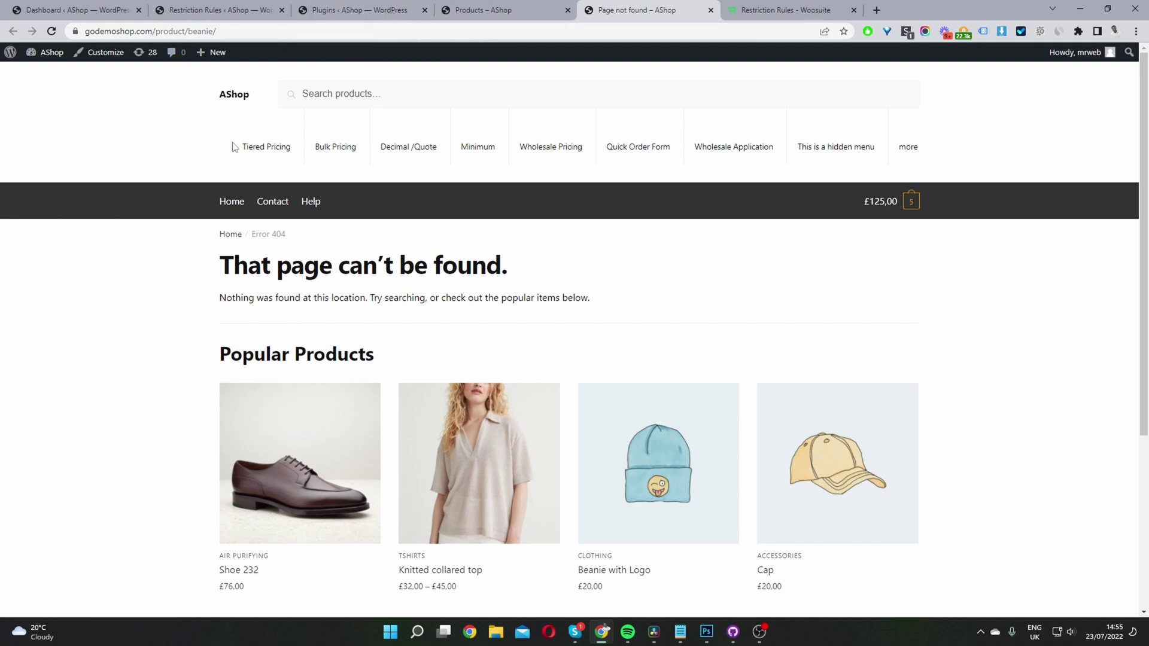
Paste the shop-2 page URL into the rule's Redirect to field and save the settings.
click(466, 8)
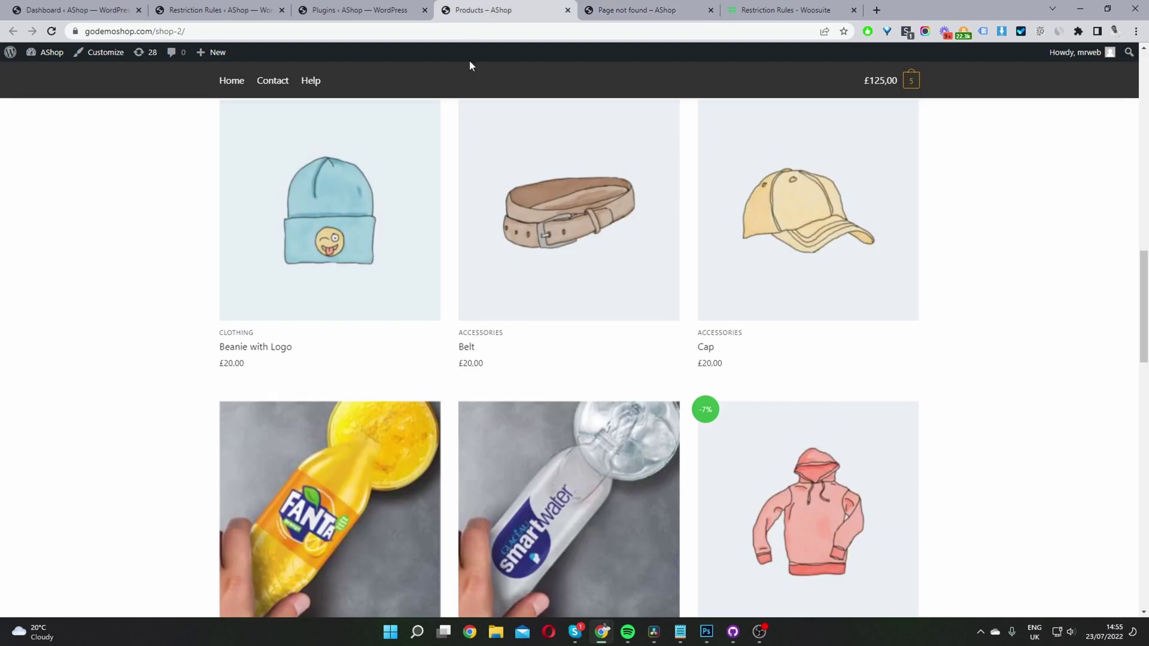
click(147, 31)
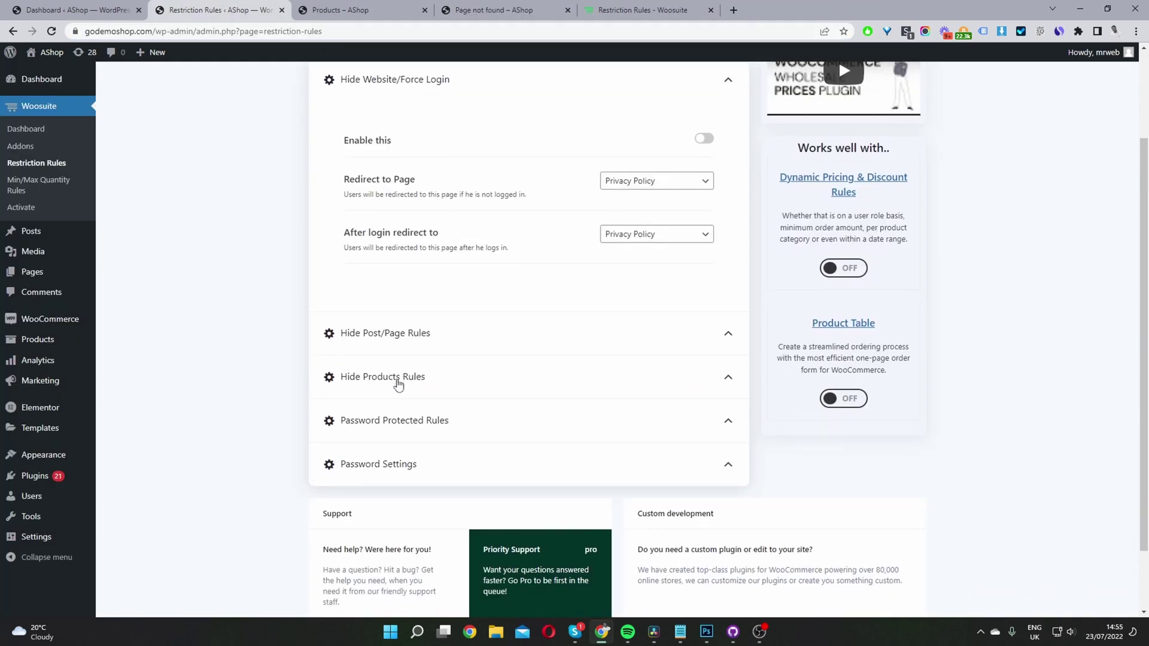
click(503, 380)
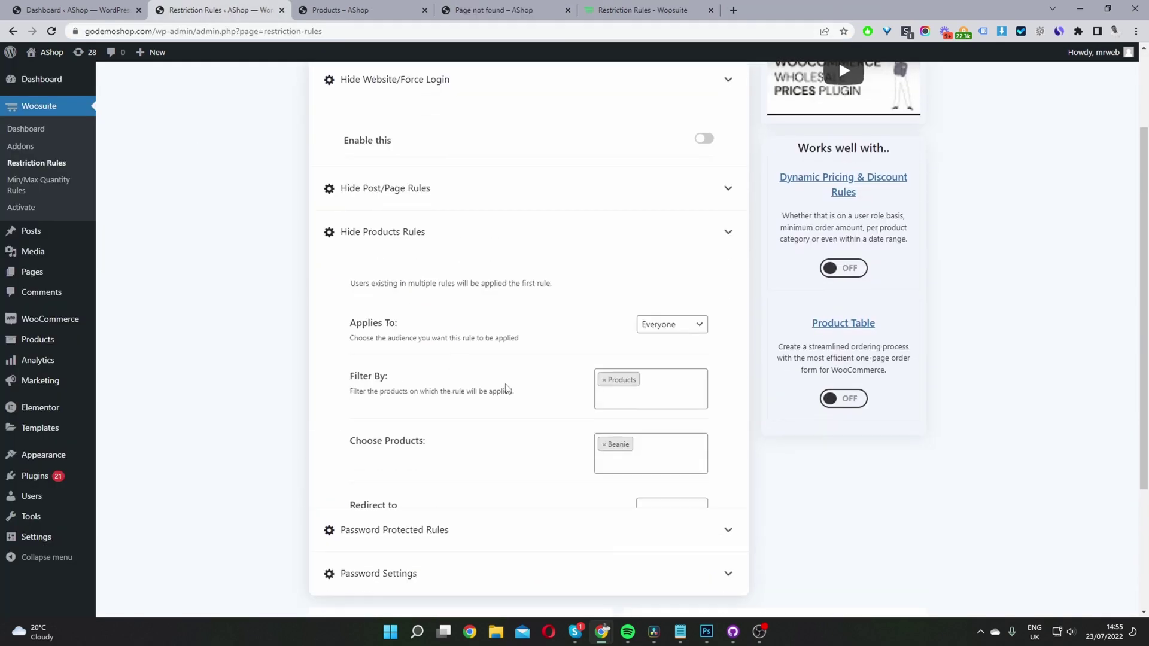
click(666, 444)
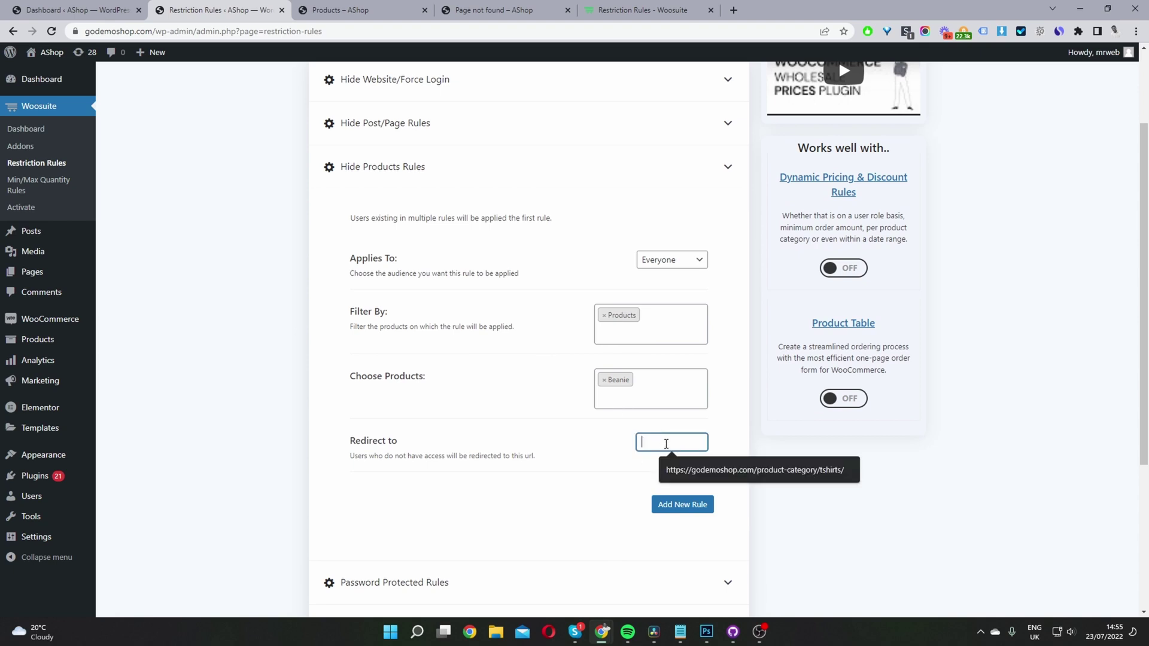
key(ctrl+v)
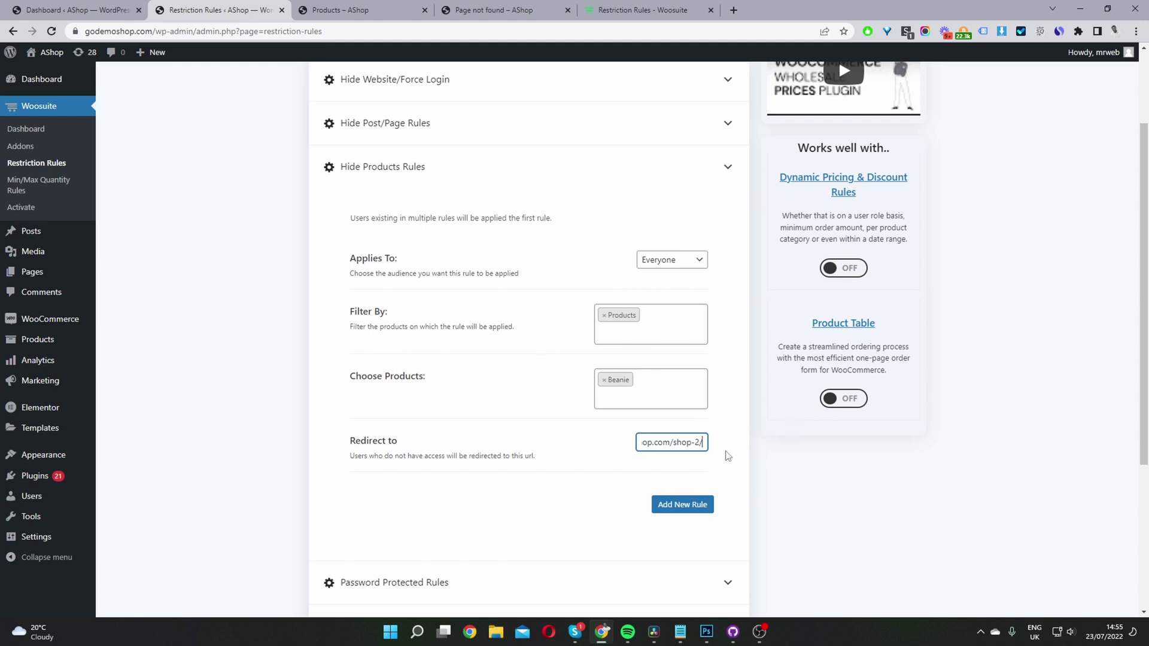
key(Return)
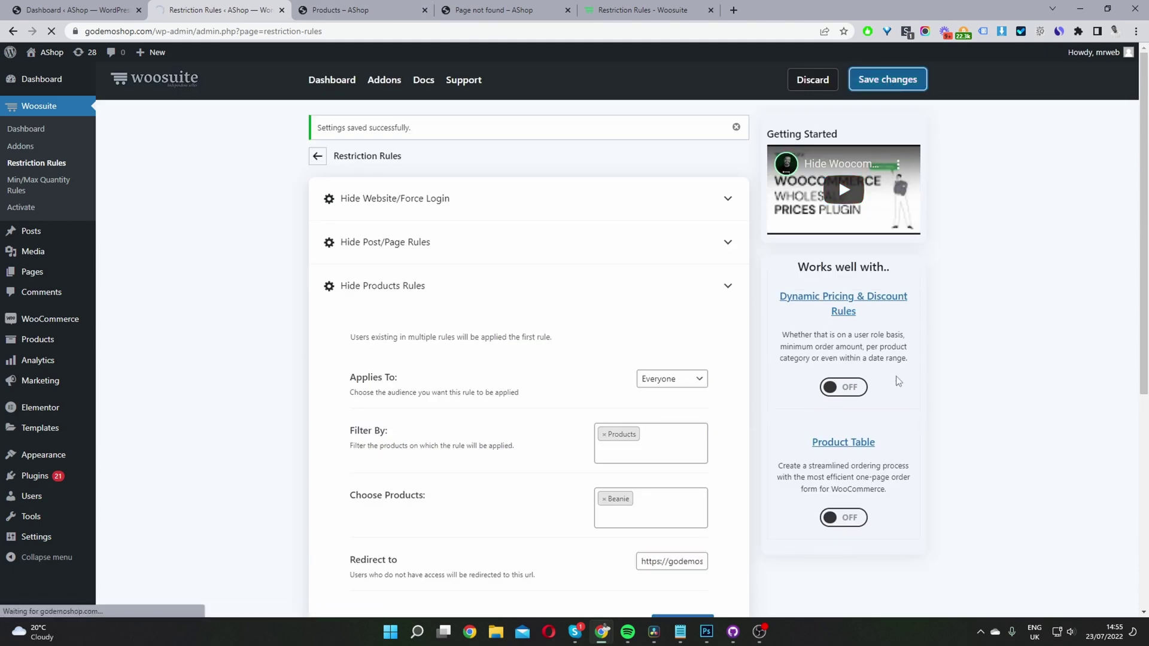
key(ctrl+Tab)
key(ctrl+Tab)
Replace product/beanie/ with shop-2/ in the address bar to load the shop page.
drag(187, 31, 287, 36)
text(shop-2/)
key(Return)
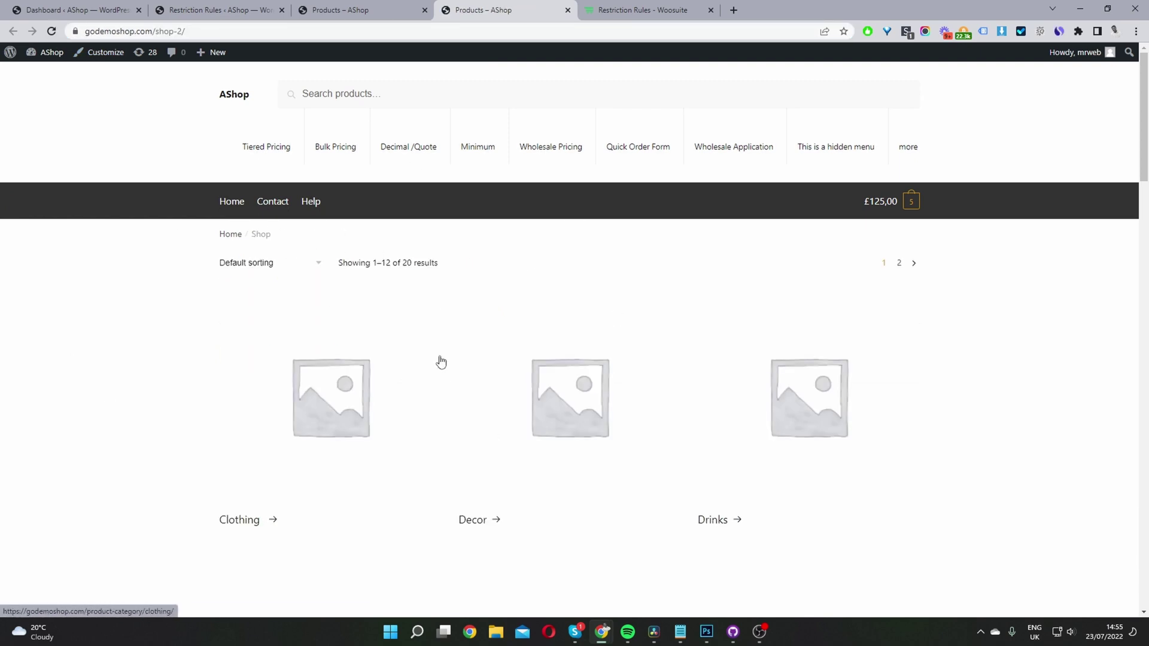
scroll(462, 431, down, 1)
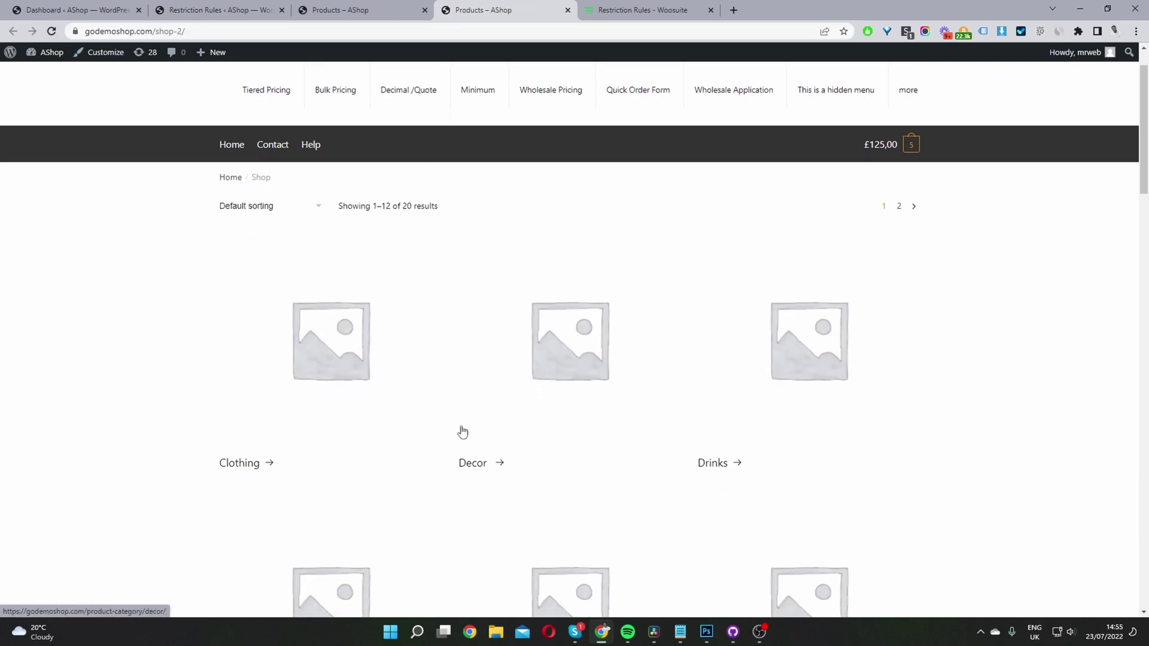
Return to the Restriction Rules admin page and expand Hide Products Rules.
click(341, 10)
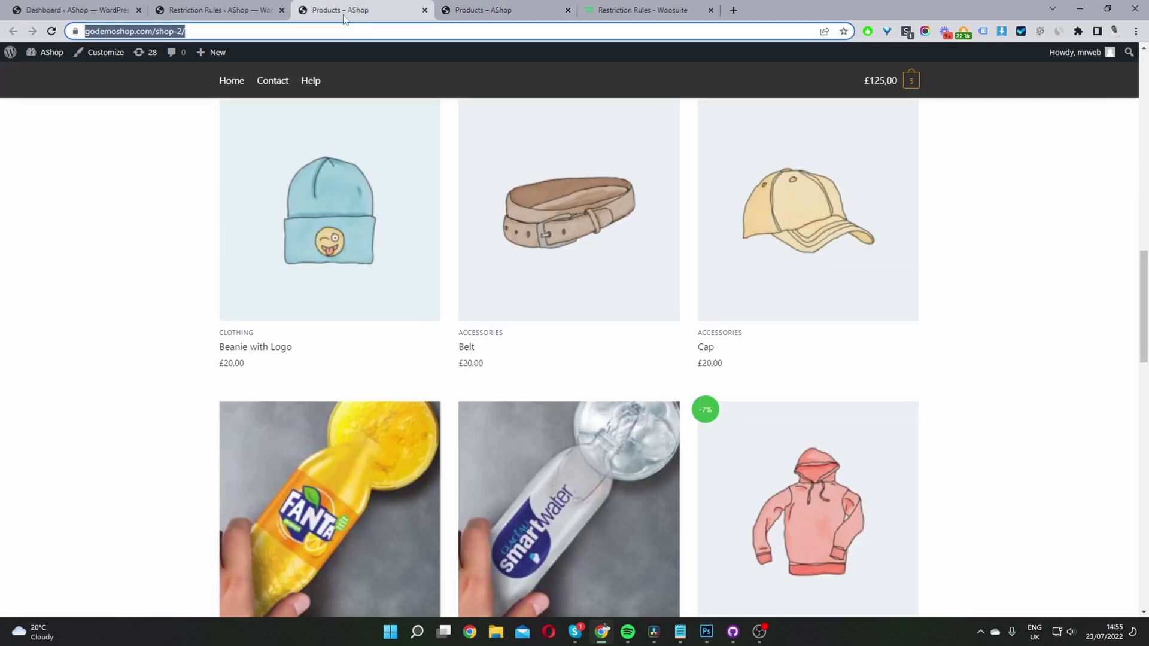
click(221, 10)
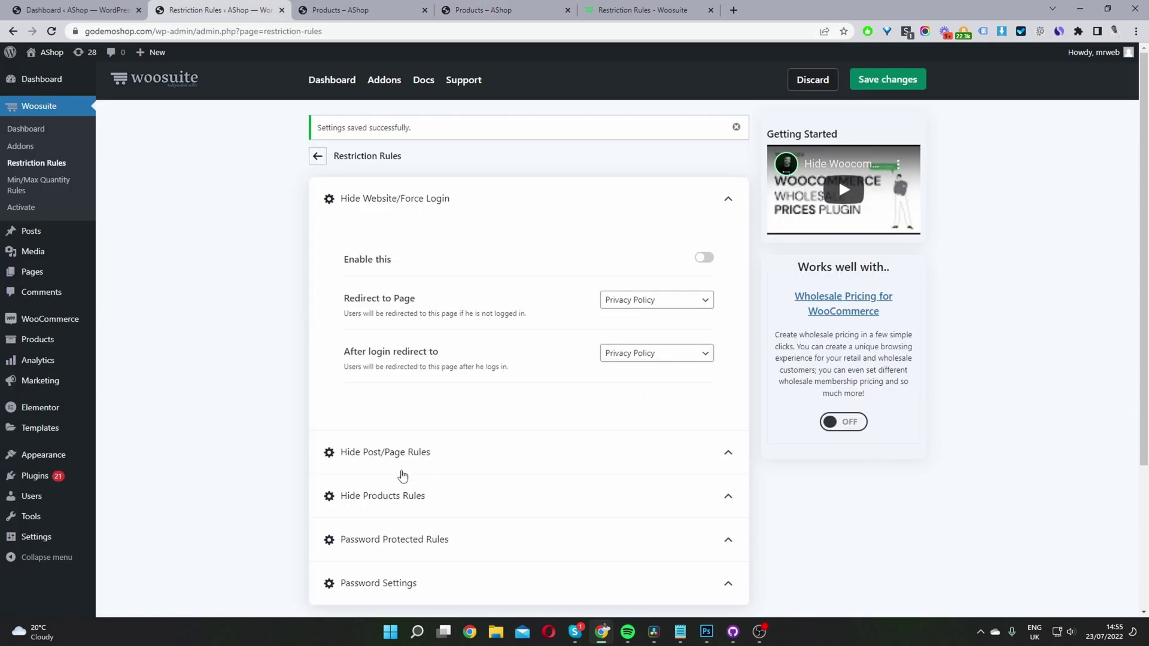
click(390, 499)
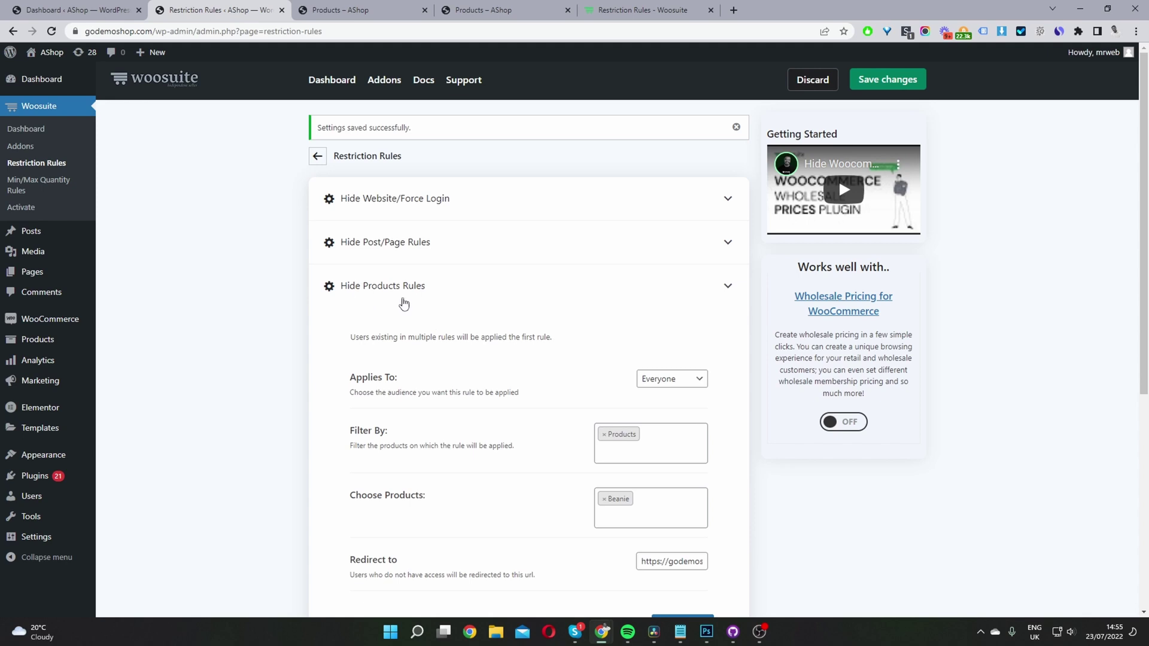
scroll(748, 395, down, 2)
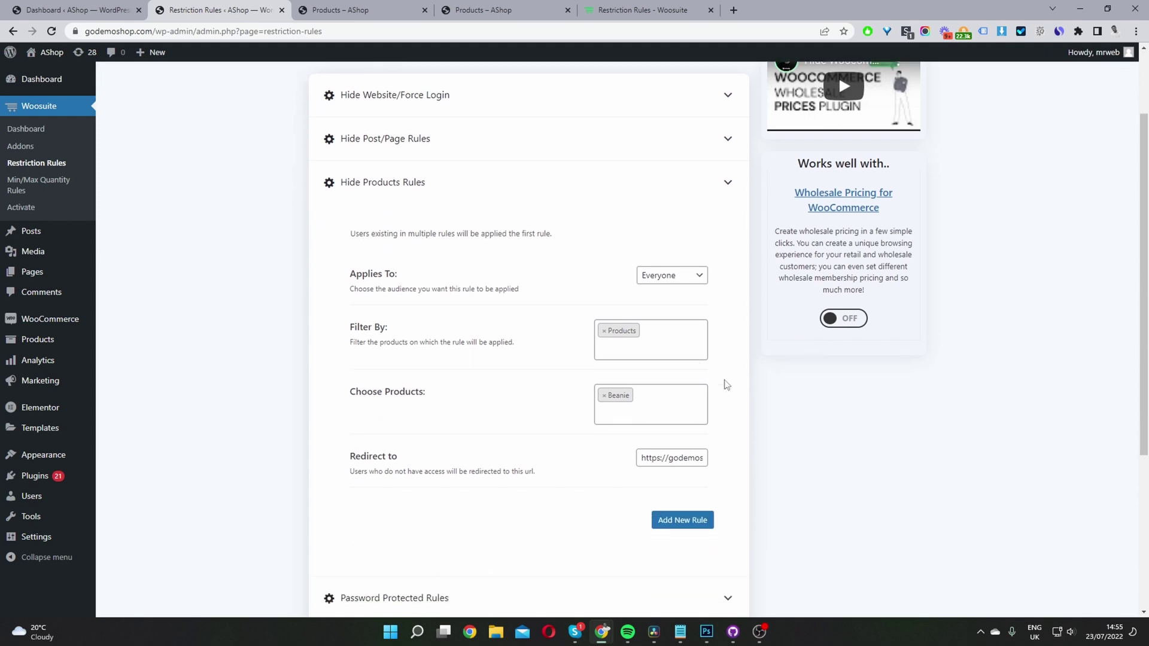